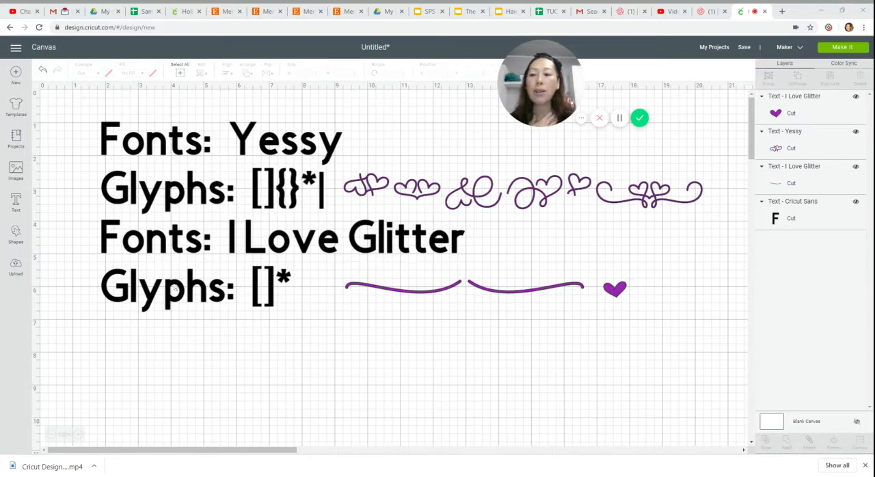
Add a text object in the I Love Glitter font containing the glyph characters [].
left_click(16, 201)
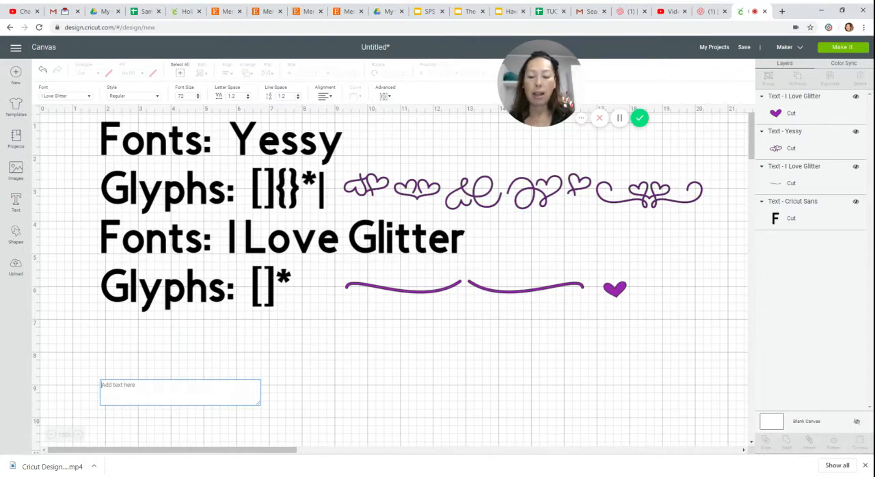
type("{")
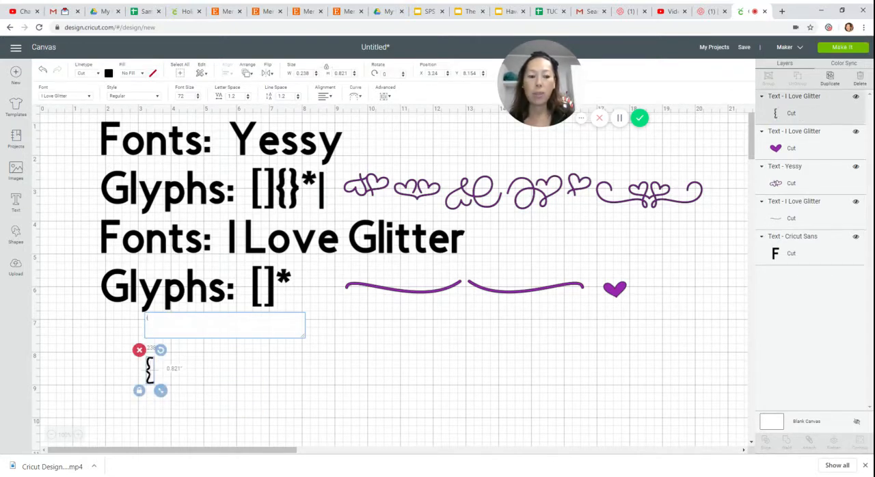
key("BackSpace")
type("[]")
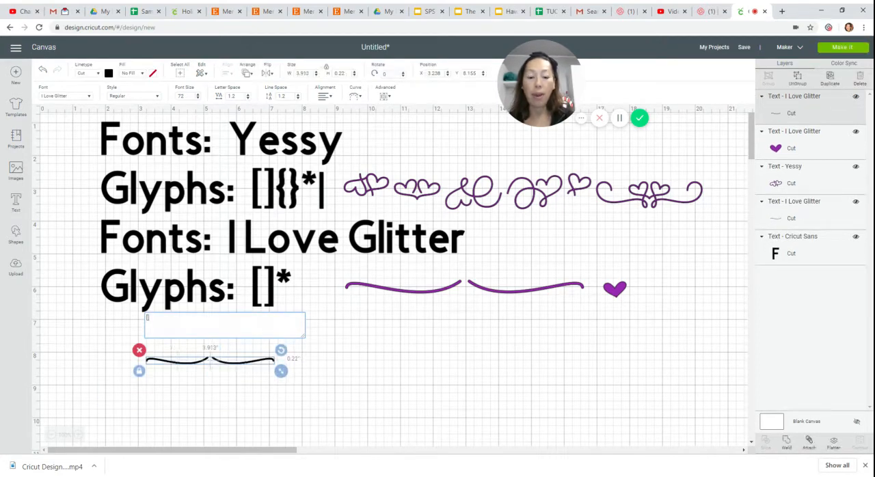
type("{")
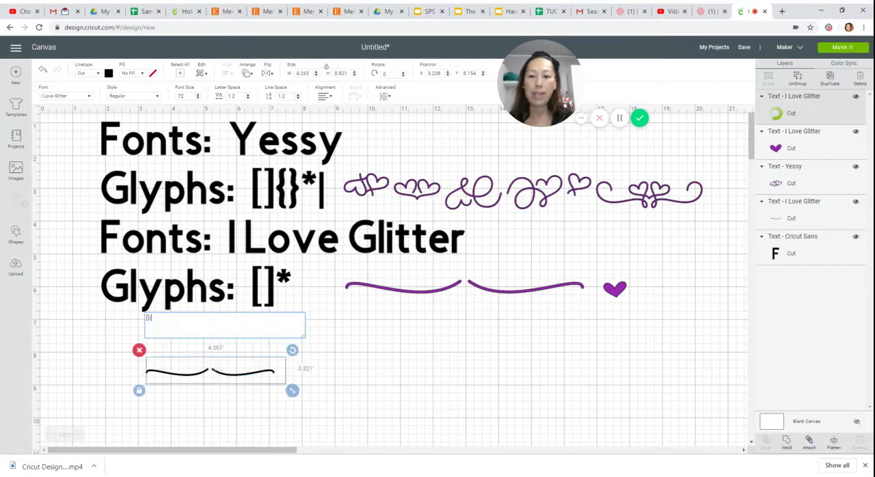
type("}")
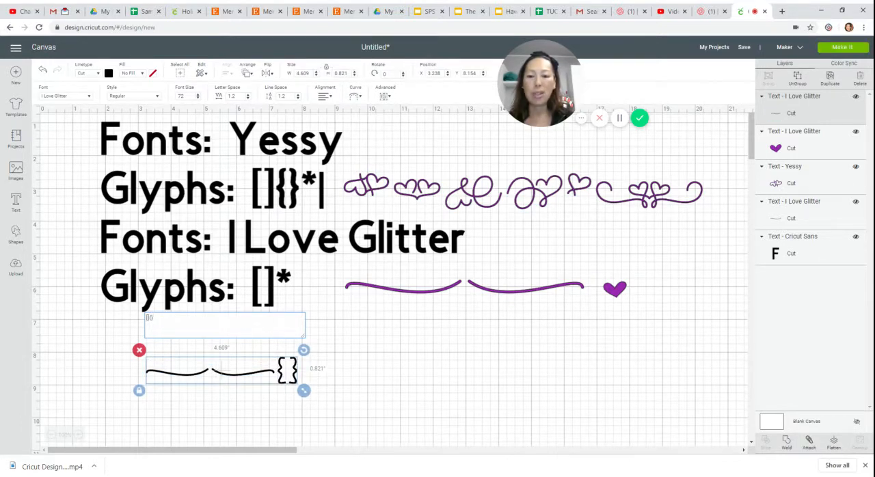
Try the {} characters after the square brackets in the same text, and remove them again.
key("BackSpace")
key("BackSpace")
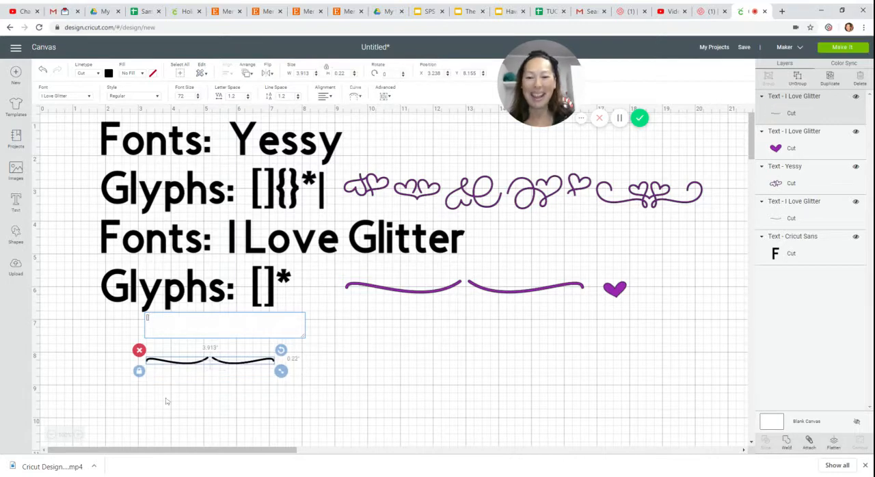
Enlarge the new swash text to about 13.1 inches wide and place it below the last Glyphs line.
left_click(251, 364)
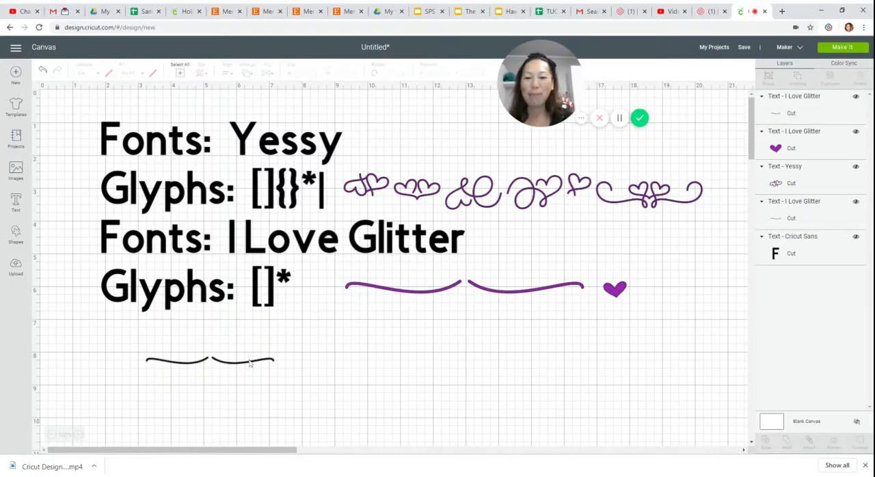
left_click_drag(251, 364, 680, 386)
left_click_drag(523, 377, 402, 368)
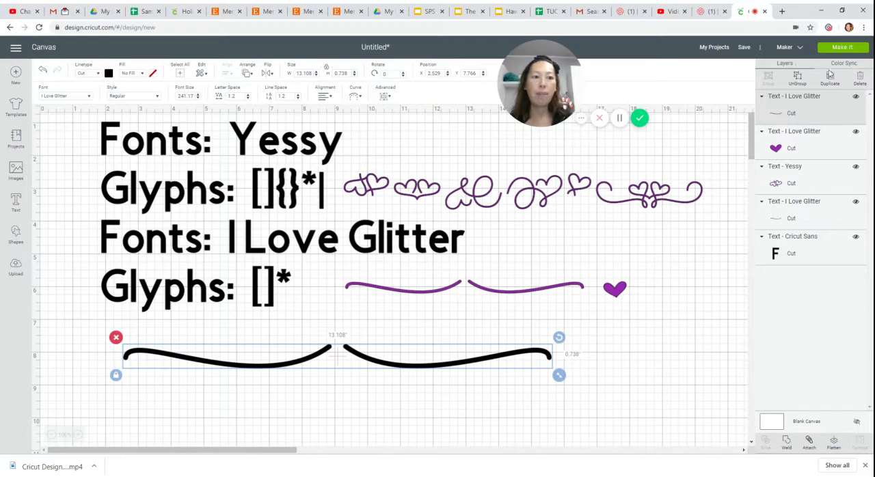
Ungroup the two swashes and move them apart, to X positions of about 2 and 13.6 inches.
left_click(798, 79)
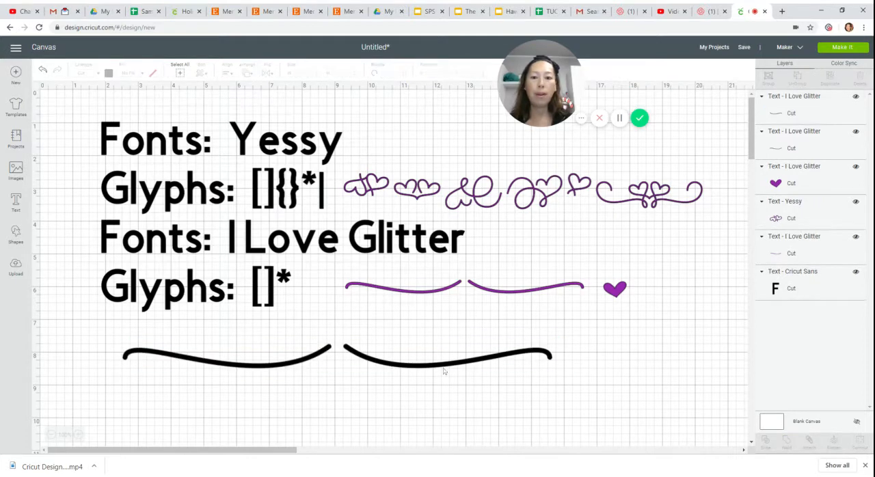
left_click_drag(444, 371, 569, 365)
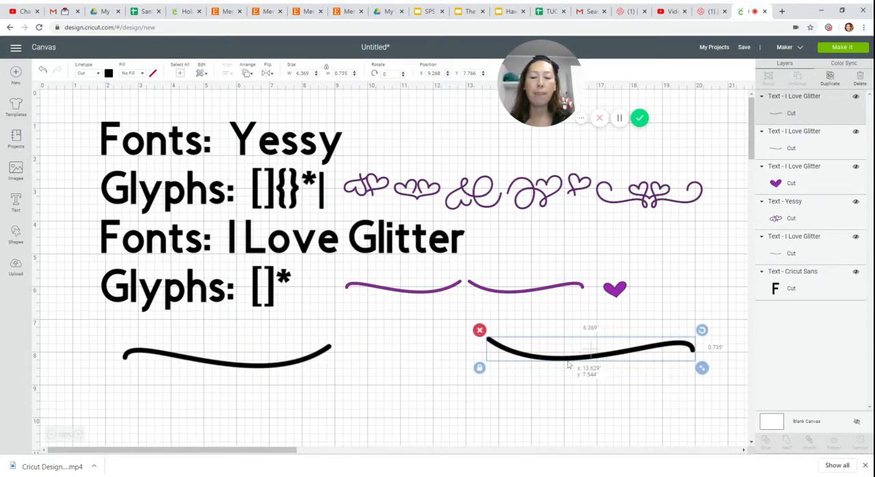
left_click_drag(281, 363, 265, 362)
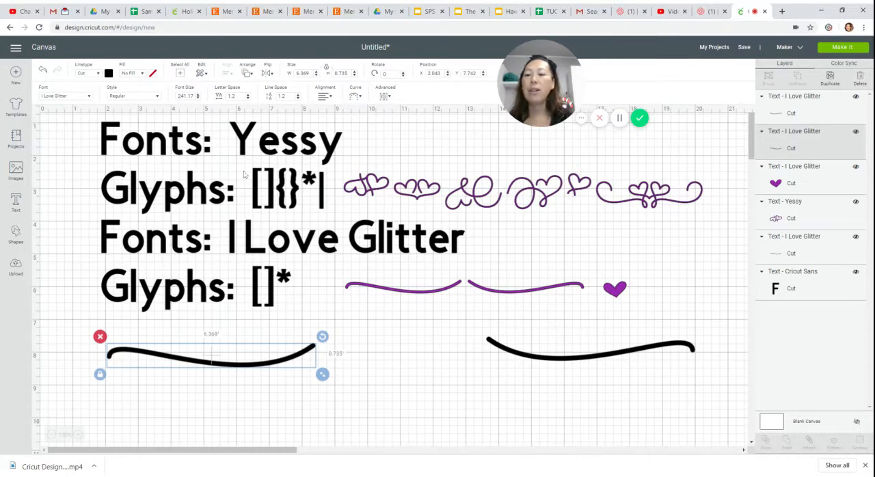
Insert a heart shape and place it in the gap between the two swashes.
left_click(16, 234)
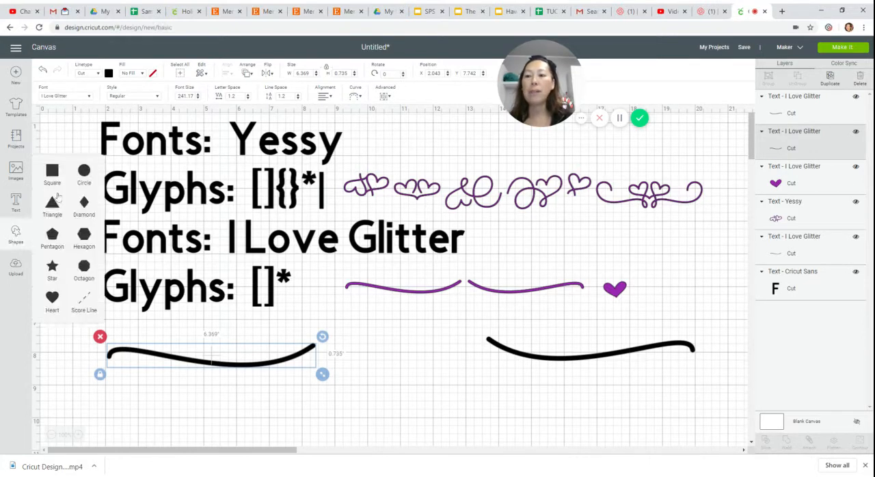
left_click(52, 297)
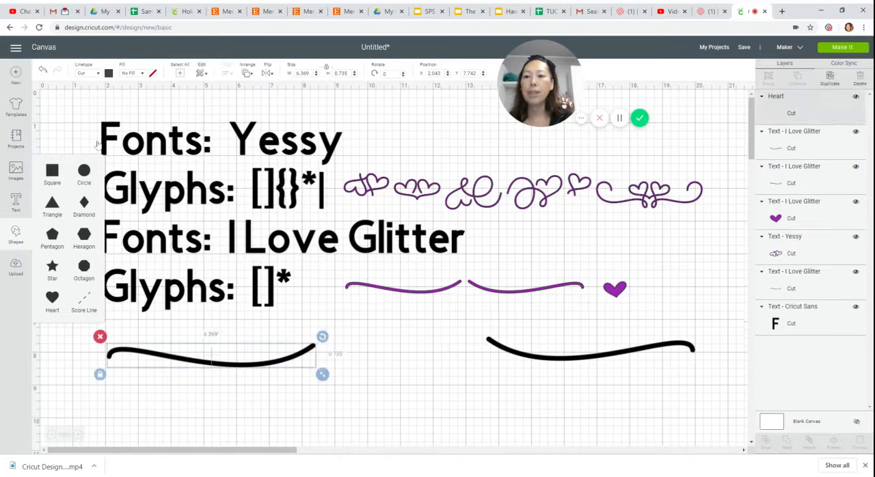
left_click_drag(140, 185, 404, 378)
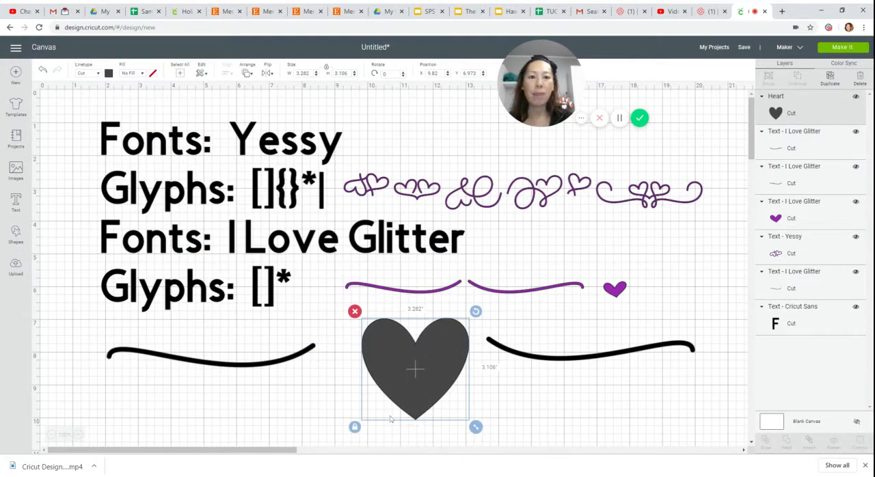
Unlock the heart's proportions, shrink it to about 0.93 by 1.13 inches, and rotate it about 288° at the right swash's outer end as an arrowhead.
left_click(354, 428)
left_click_drag(475, 428, 716, 330)
left_click_drag(696, 361, 703, 319)
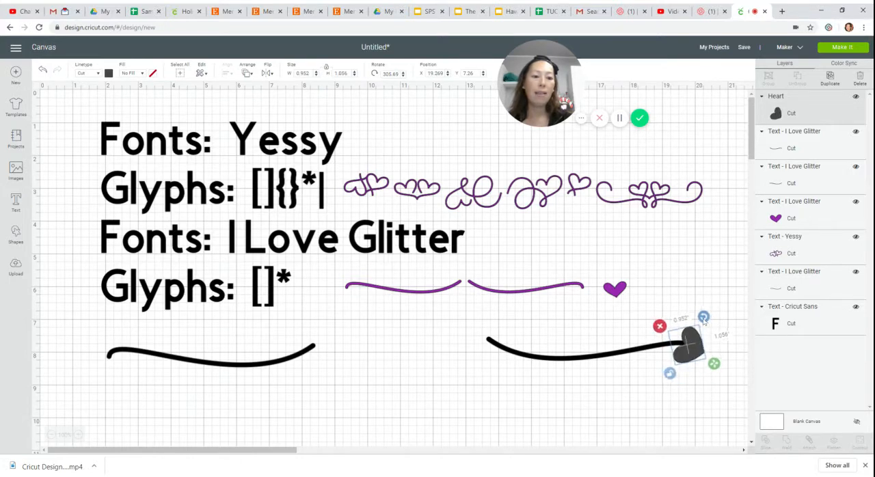
left_click(675, 410)
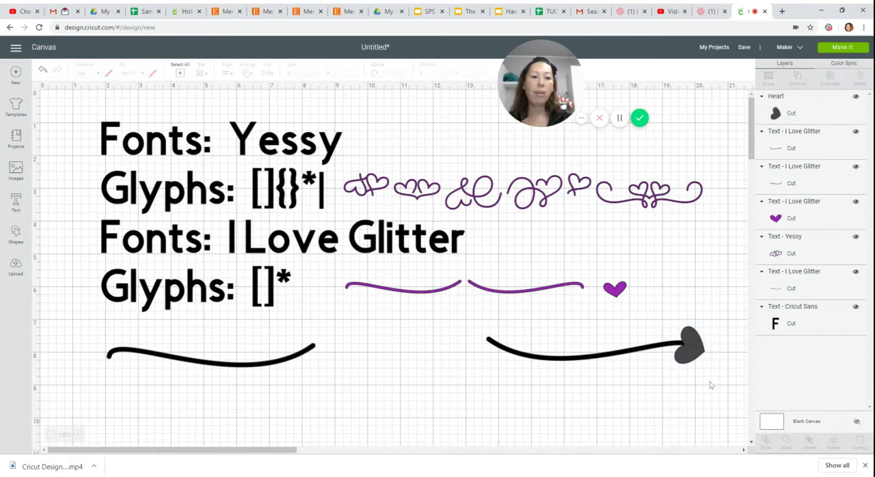
Try welding the heart and the right swash into one shape, and undo the weld.
left_click_drag(718, 395, 653, 327)
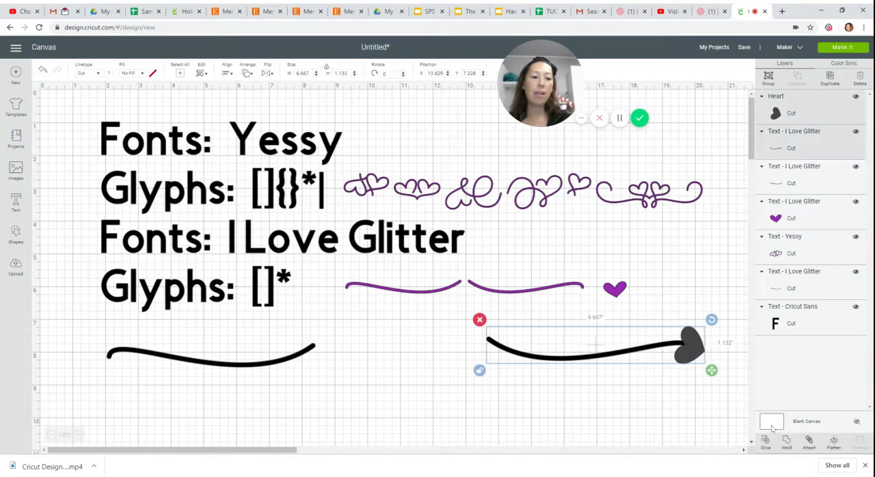
left_click(786, 443)
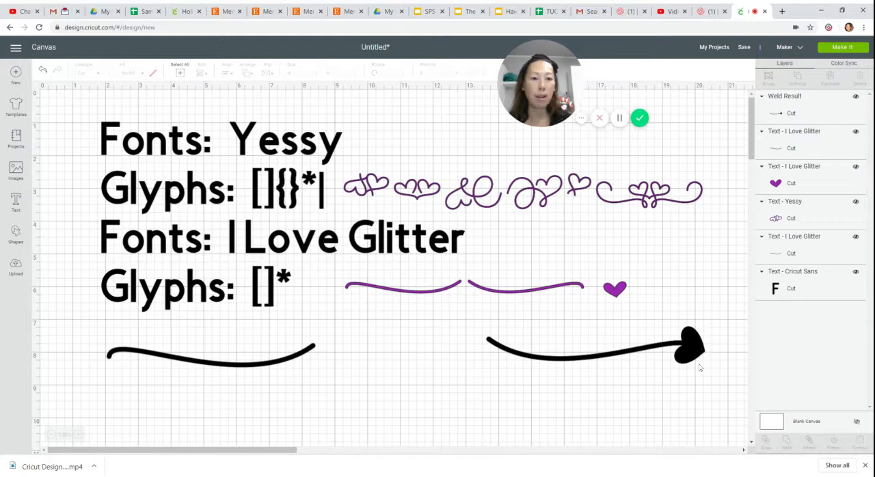
left_click(42, 70)
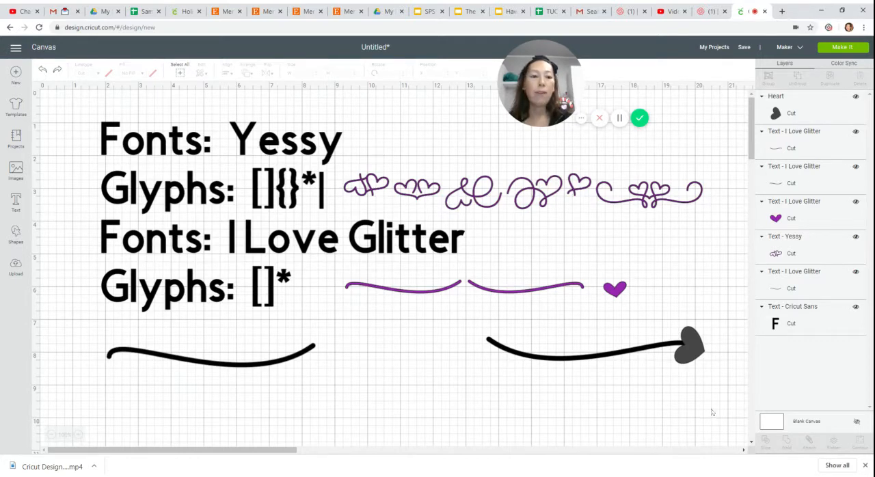
Bring the right swash to the front so that it lies over the heart.
left_click(532, 358)
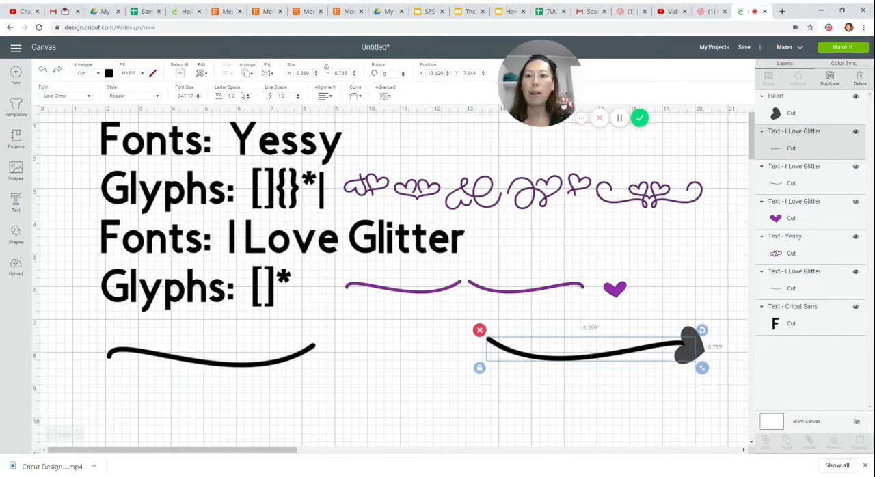
left_click(249, 73)
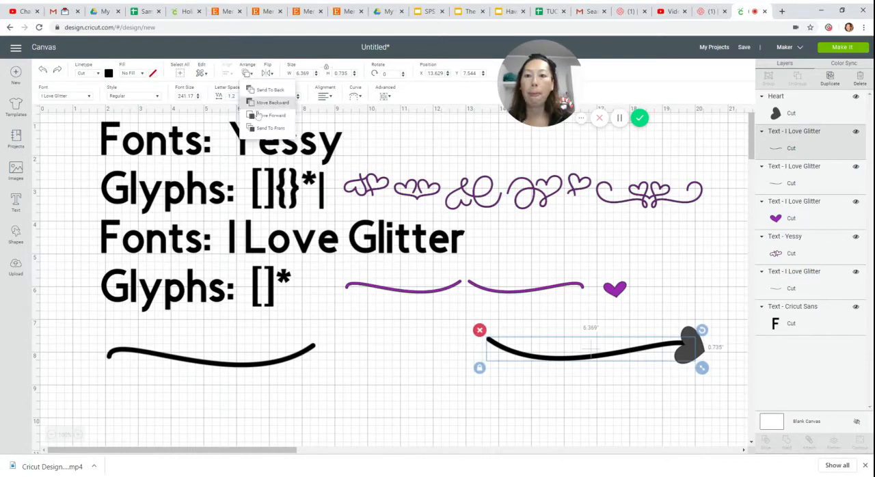
left_click(255, 129)
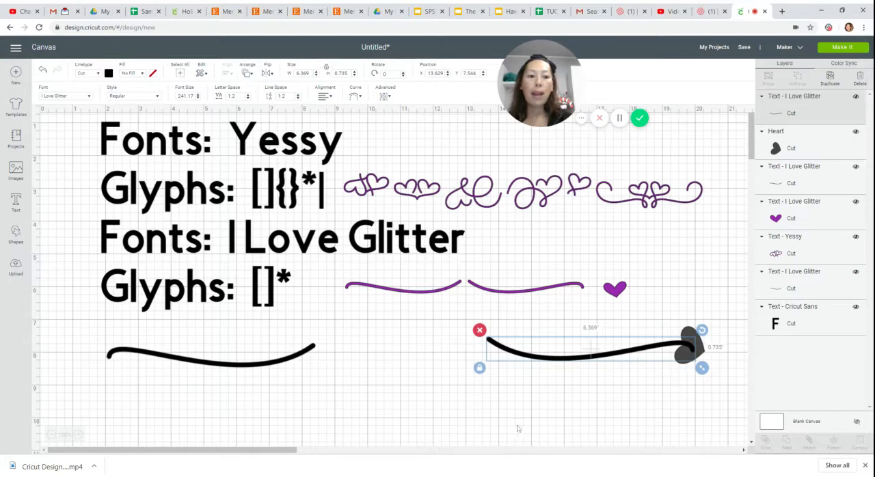
left_click(547, 393)
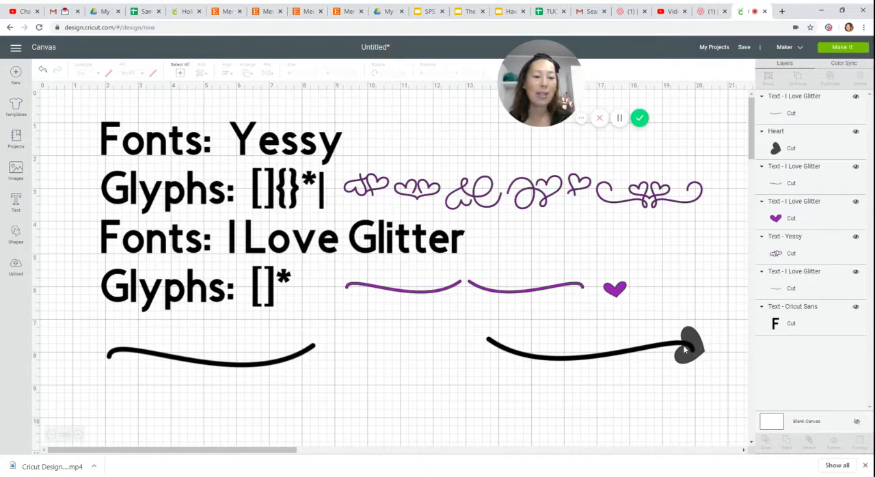
Slice the right swash and the heart with each other, and weld all the slice results into one arrow.
left_click_drag(473, 333, 705, 373)
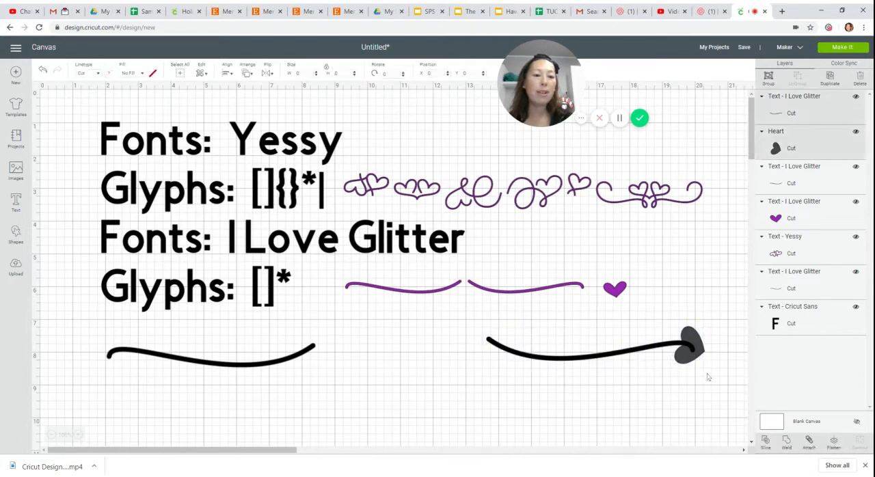
left_click(766, 442)
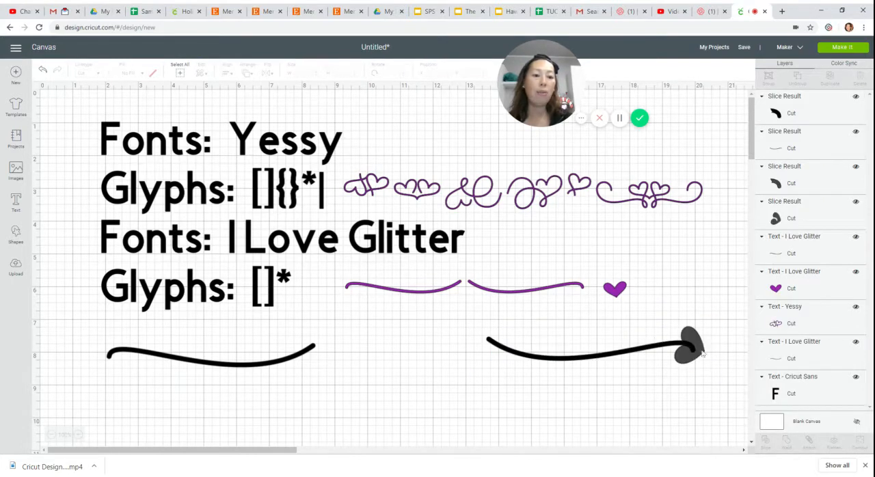
left_click_drag(471, 342, 714, 363)
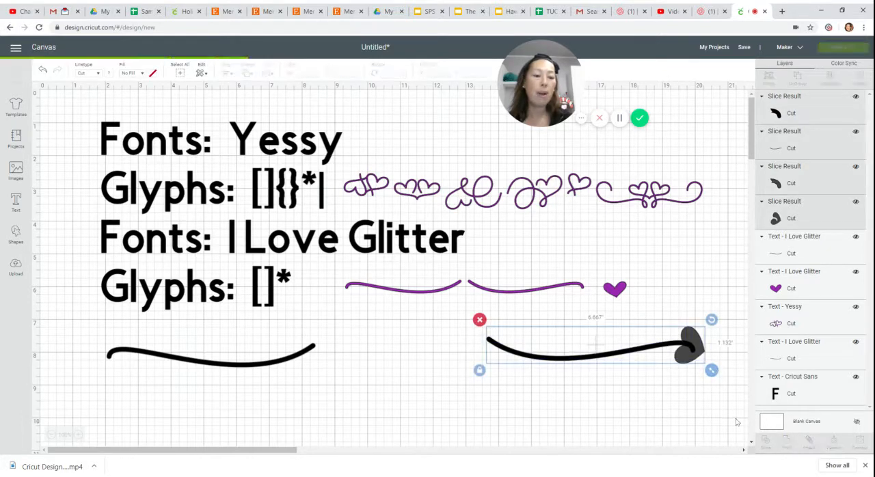
left_click(787, 443)
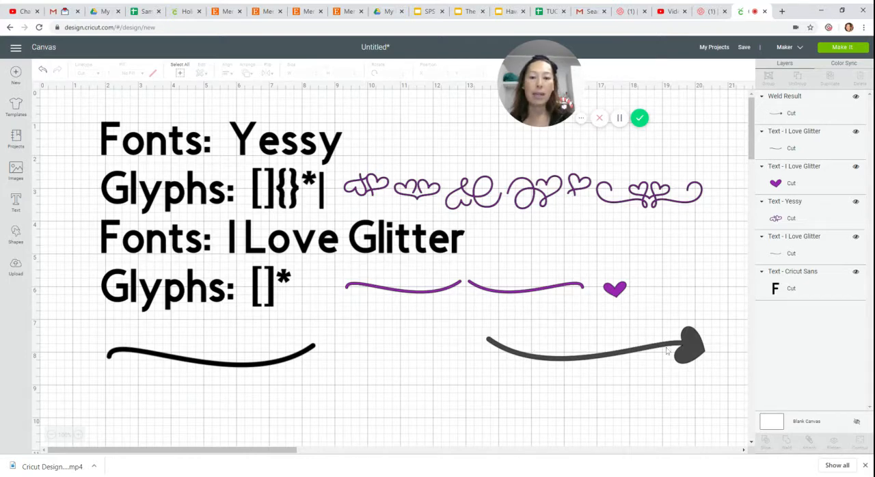
Search the image library for arrows.
left_click(165, 361)
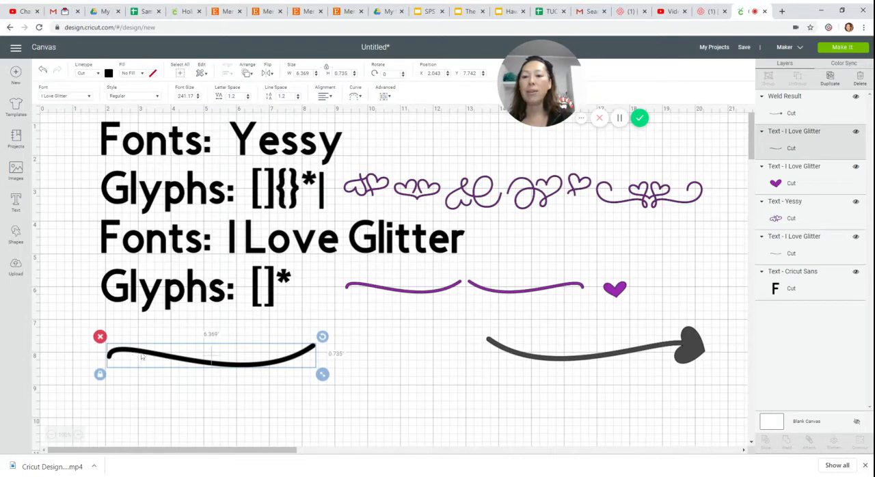
left_click(16, 173)
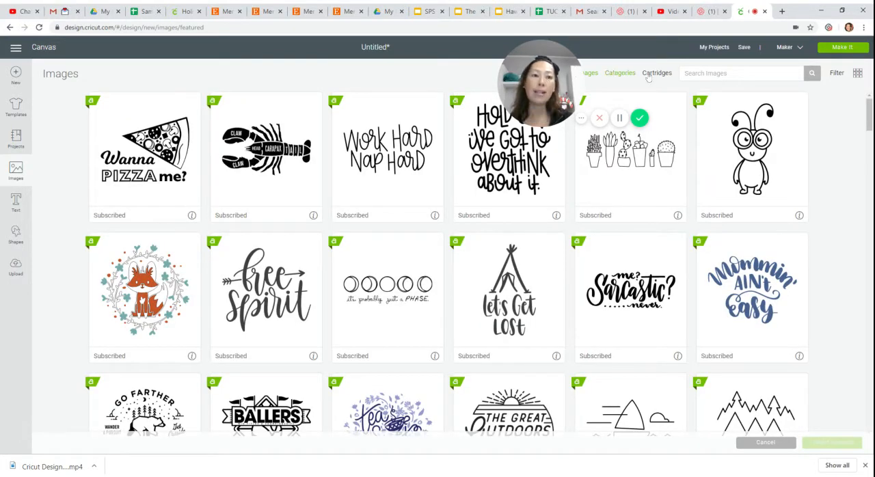
left_click(711, 73)
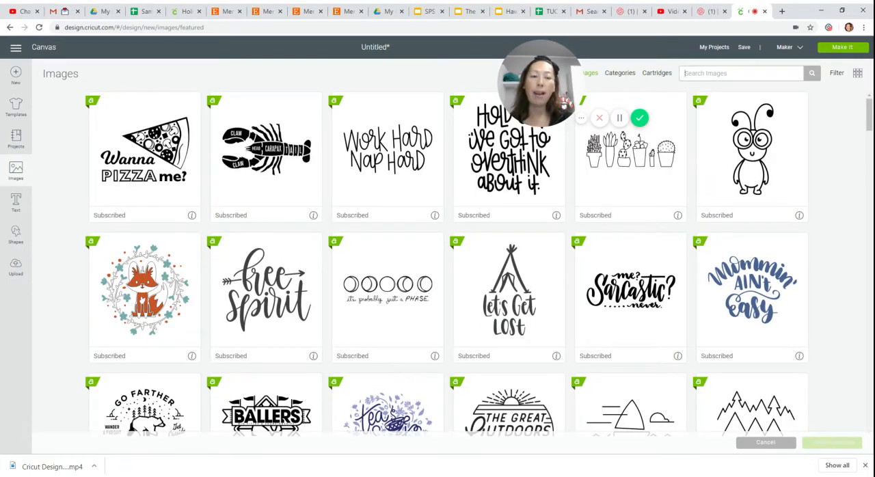
type("arrows")
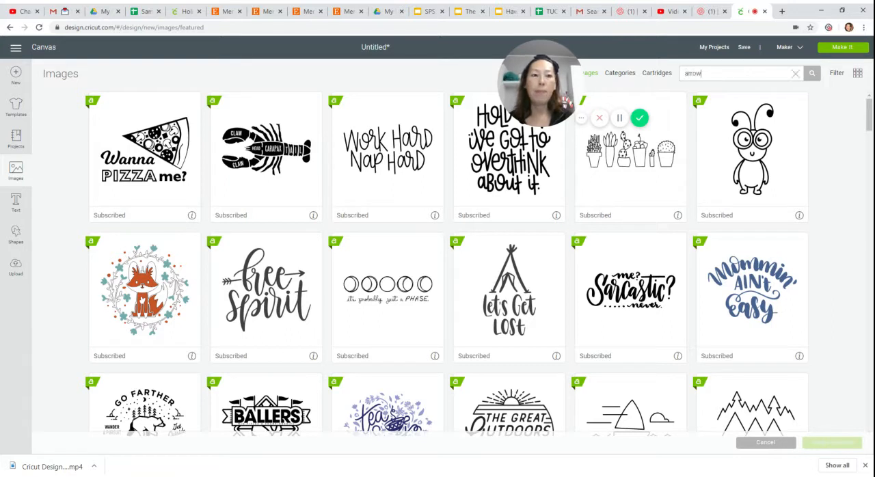
key("Return")
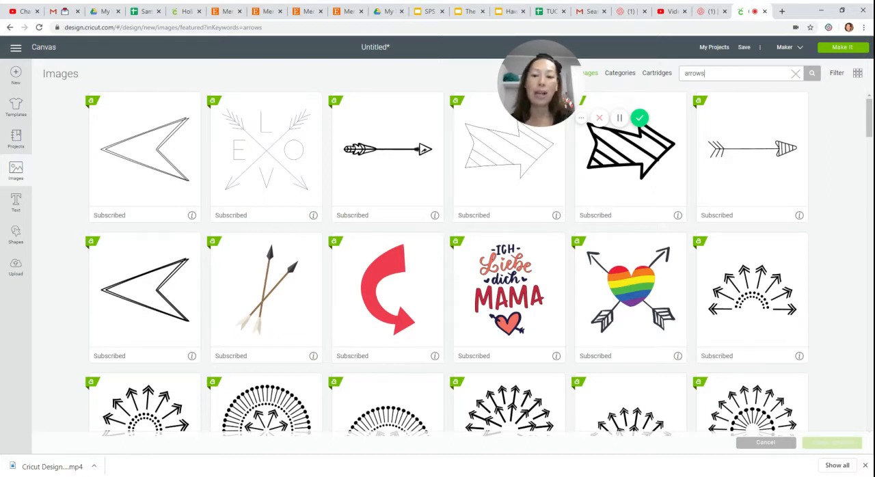
Insert the teal curved arrow with a feathered tail from the arrow results onto the canvas.
scroll(457, 283, "down", 1)
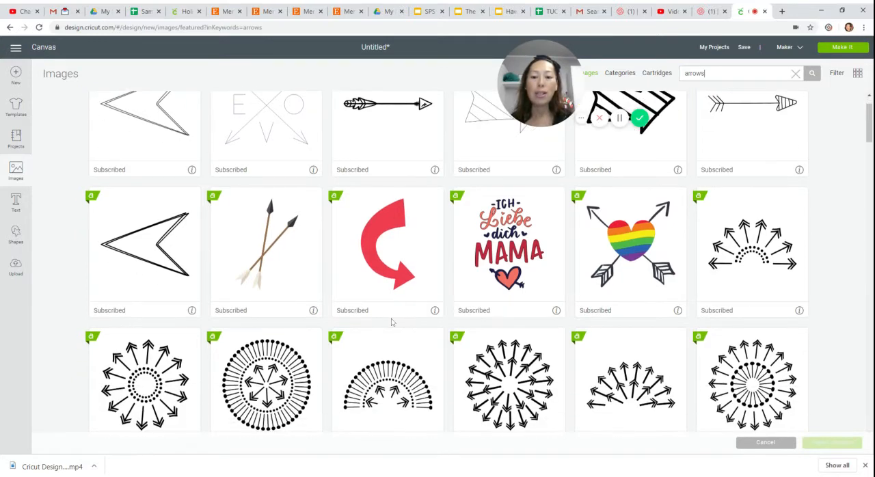
scroll(392, 320, "down", 2)
scroll(391, 322, "down", 2)
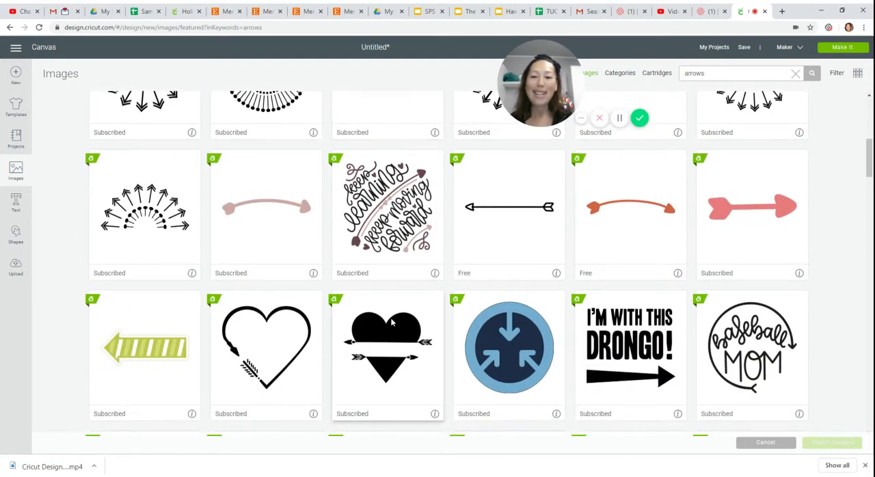
scroll(391, 321, "down", 2)
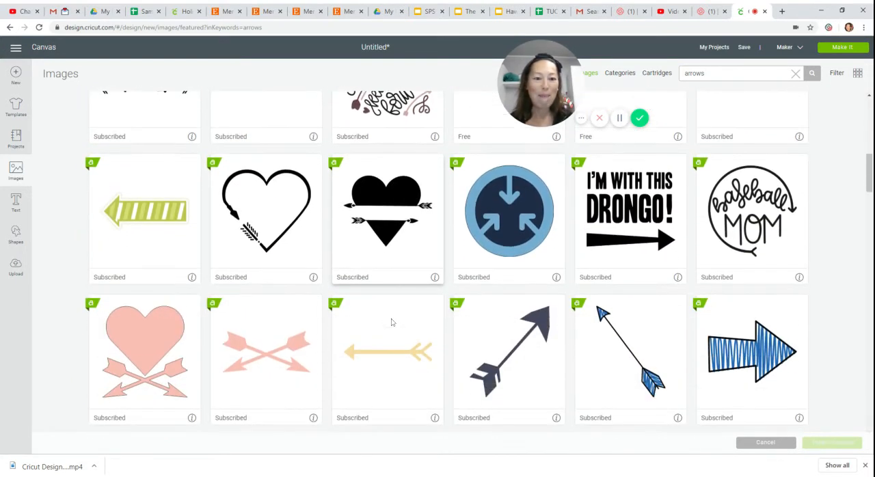
scroll(392, 322, "down", 3)
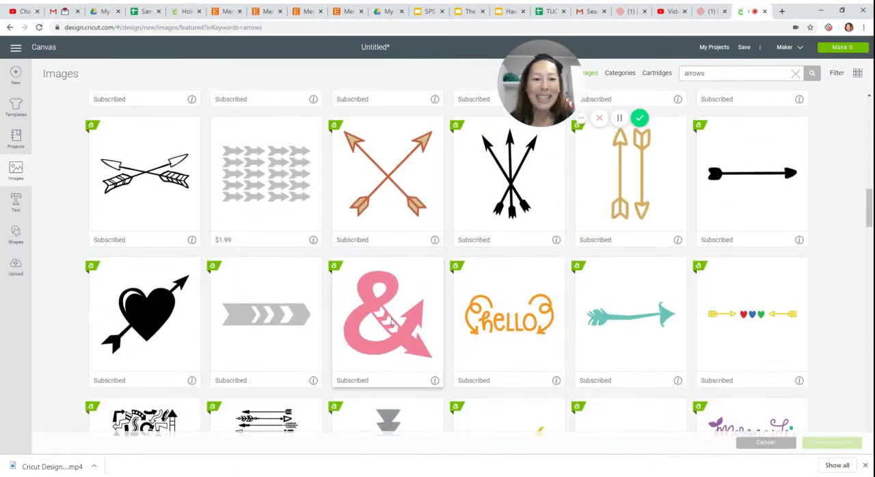
scroll(391, 321, "down", 1)
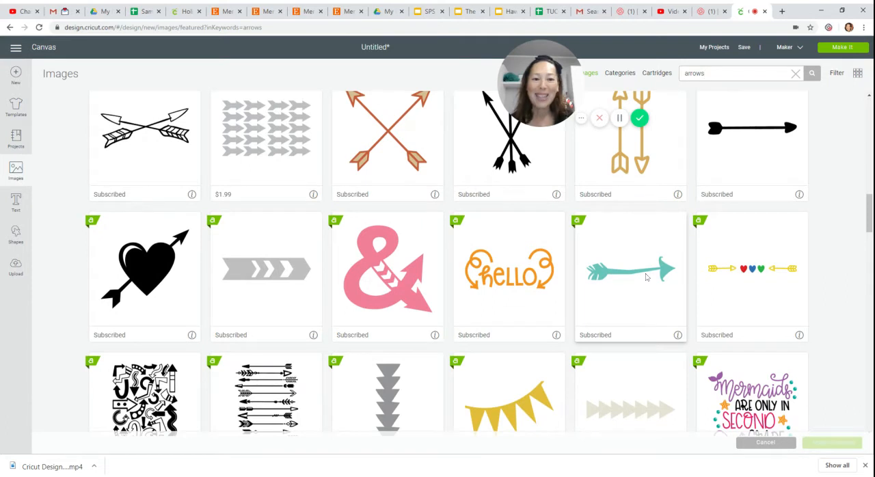
left_click(635, 278)
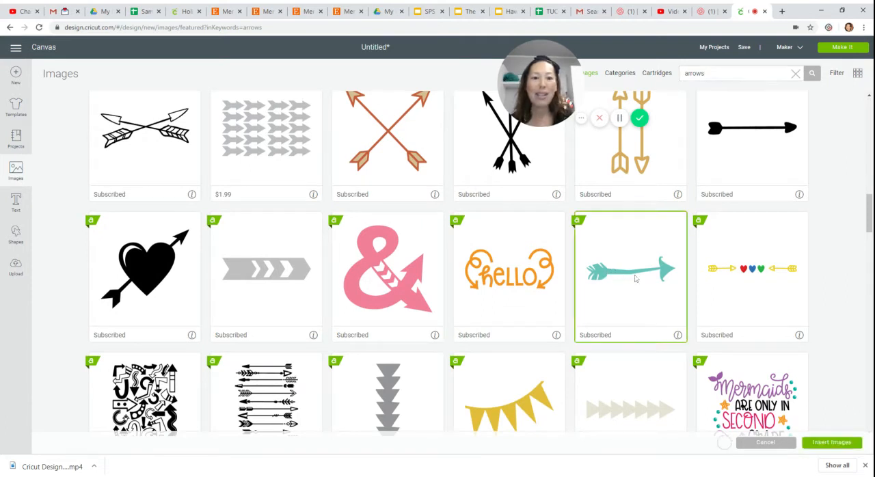
left_click(831, 443)
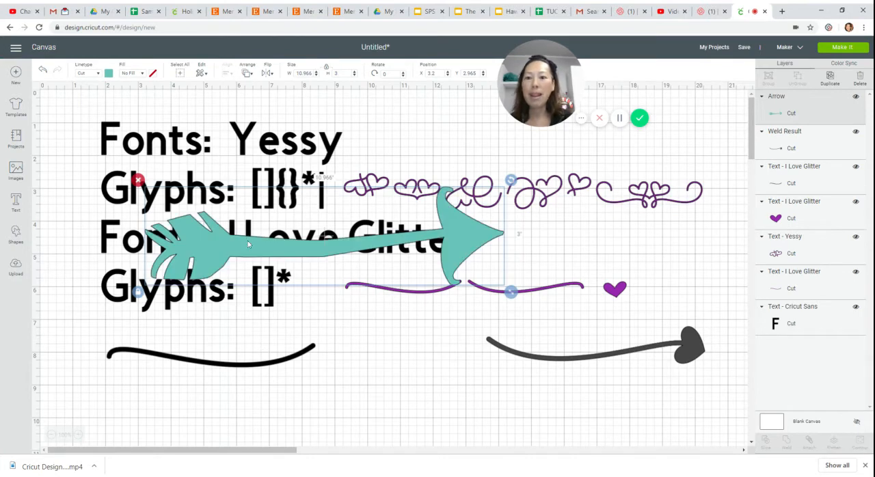
Shrink the teal arrow to about 3.47 by 0.95 inches and place it in the empty area below the left swash.
left_click_drag(248, 244, 249, 402)
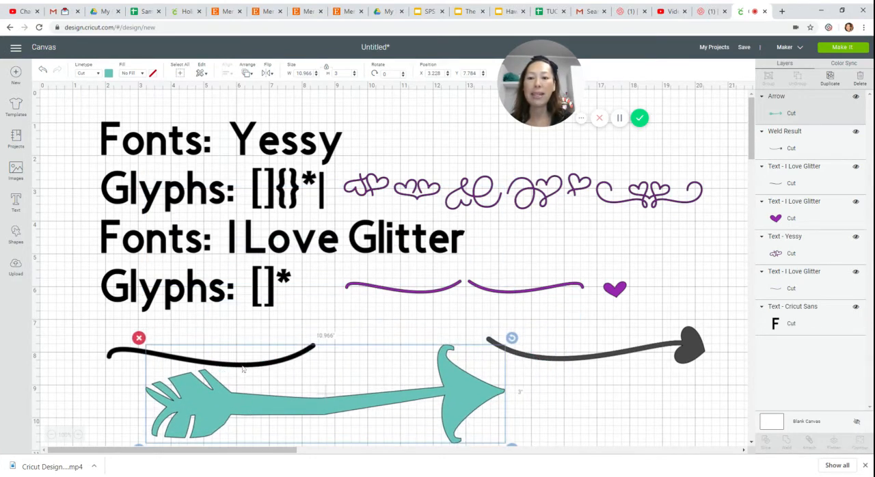
scroll(283, 384, "down", 3)
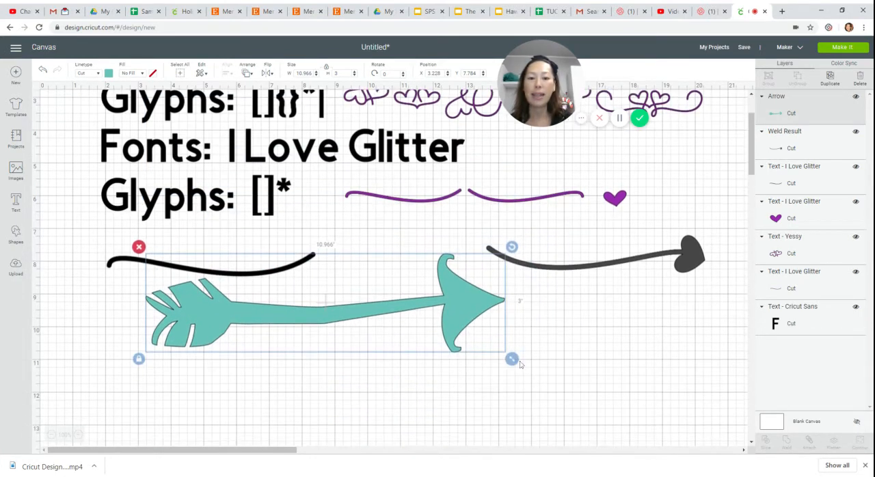
left_click_drag(520, 364, 248, 278)
left_click_drag(171, 276, 236, 356)
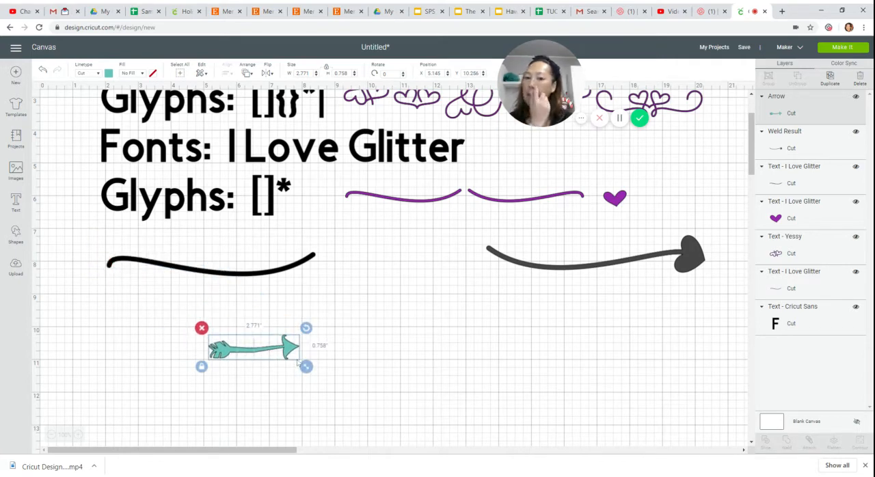
left_click_drag(305, 366, 328, 367)
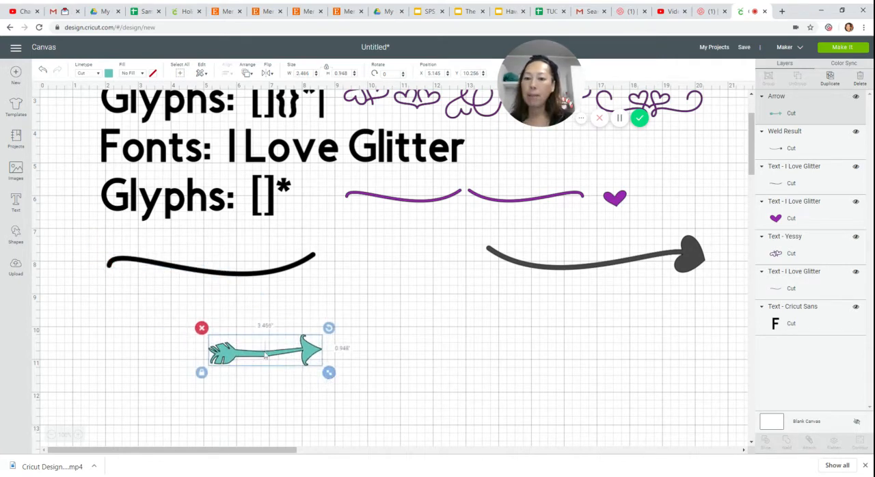
left_click_drag(267, 338, 247, 346)
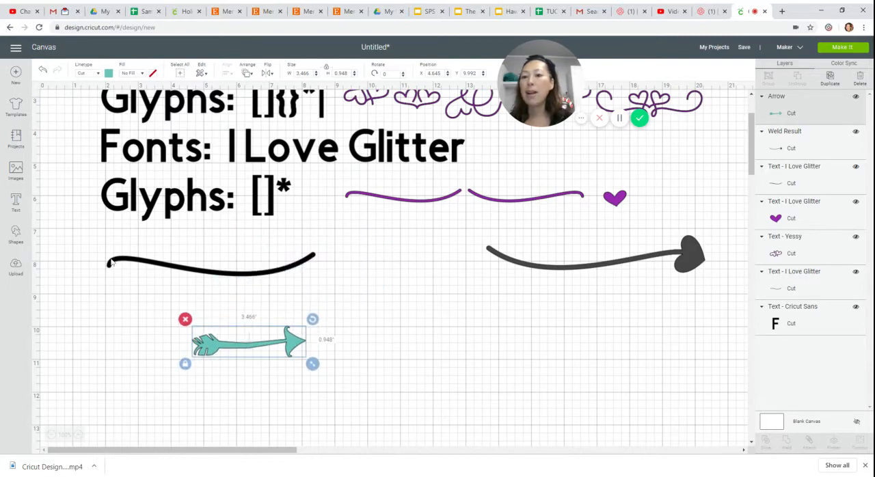
Add a square over the teal arrow's shaft and head, leaving only the feathers uncovered, and slice the two shapes.
left_click(17, 234)
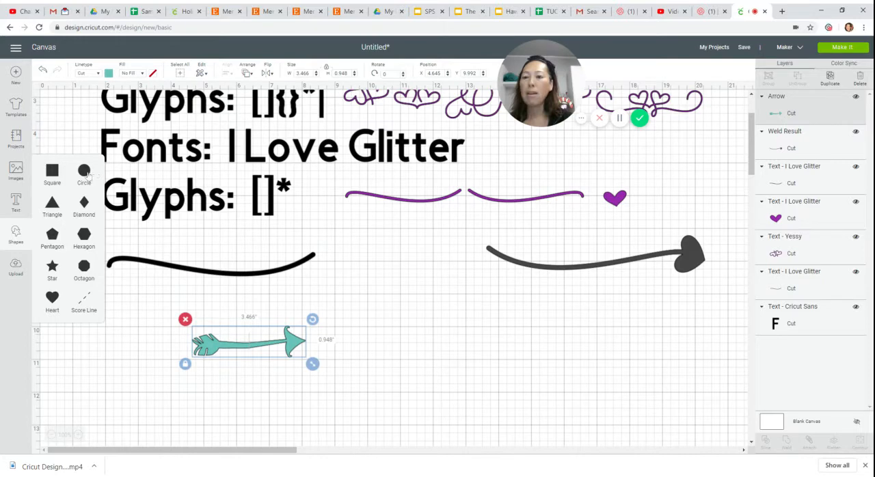
left_click(53, 173)
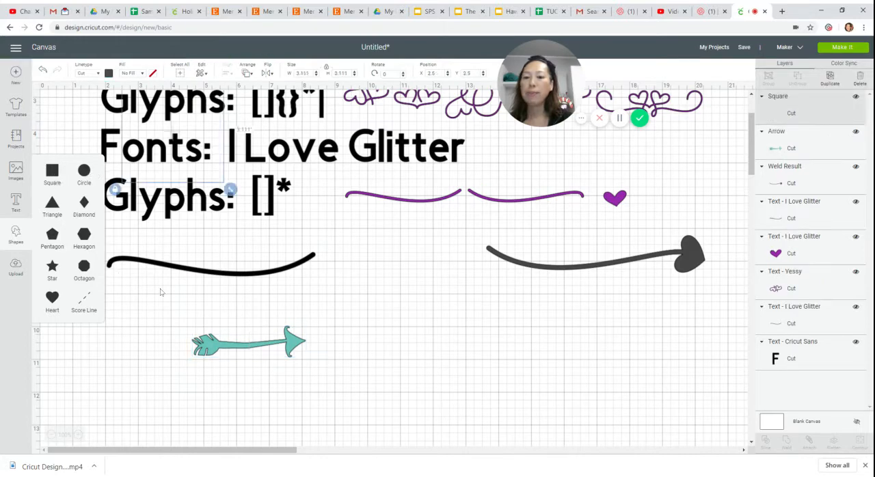
left_click_drag(182, 167, 266, 372)
left_click_drag(153, 334, 262, 371)
left_click(766, 443)
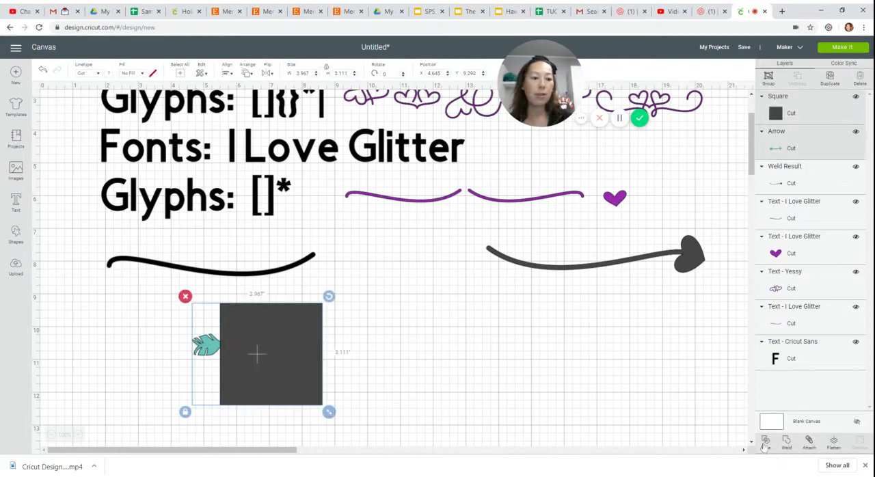
Place the feather piece at the left swash's outer end, rotated about 328.5° and shrunk to about 0.78 by 0.73 inches.
left_click_drag(215, 350, 108, 239)
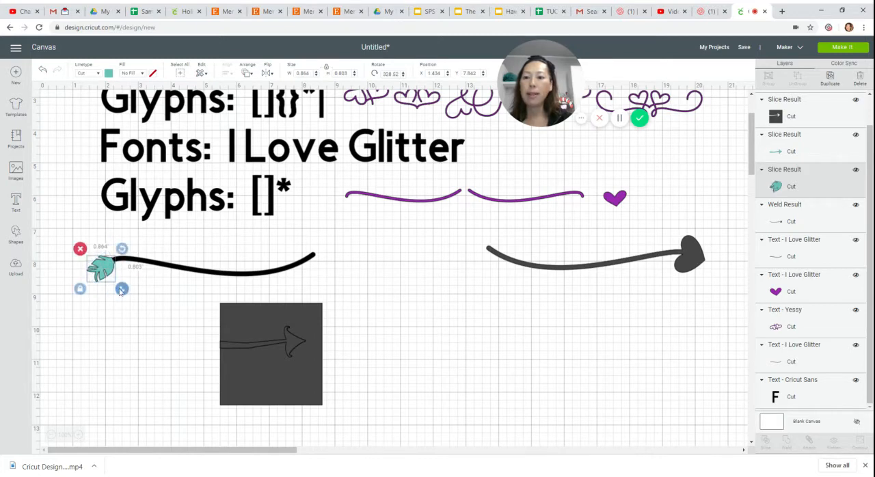
left_click_drag(122, 290, 119, 286)
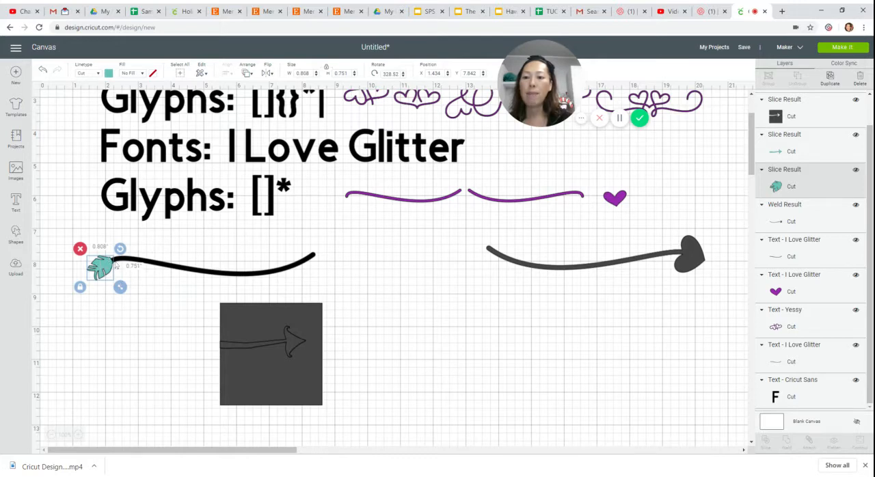
left_click_drag(114, 266, 120, 288)
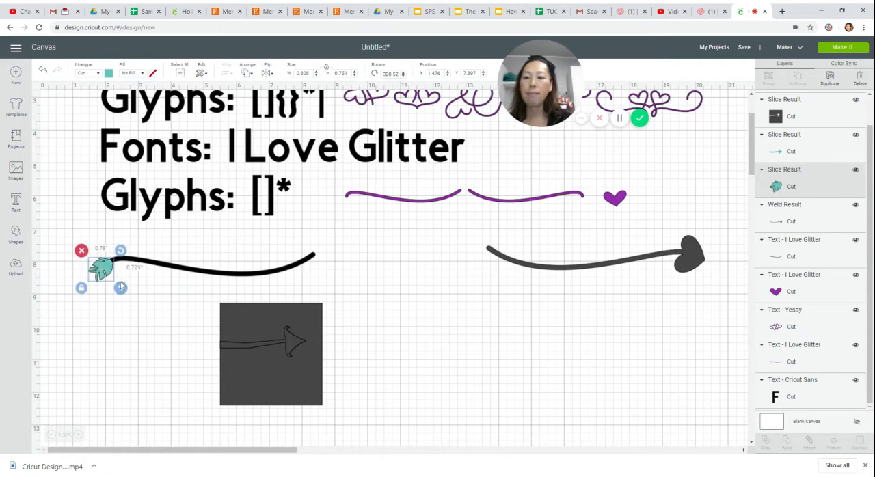
left_click_drag(121, 287, 120, 288)
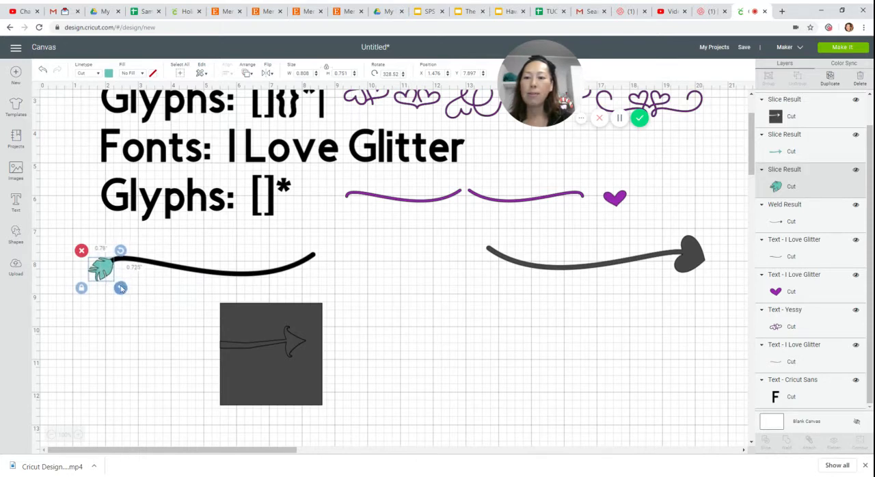
left_click(124, 331)
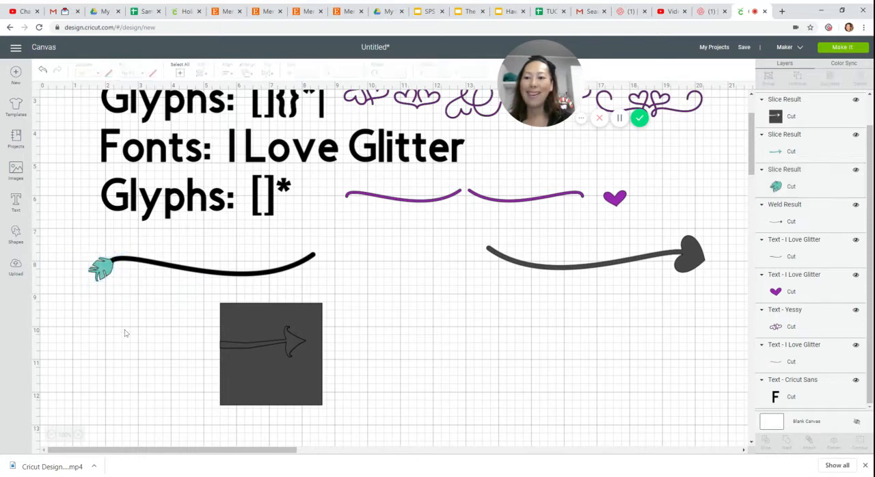
Fine-tune the feather's rotation to about 326° and delete the square along with the leftover arrow slices.
left_click(107, 272)
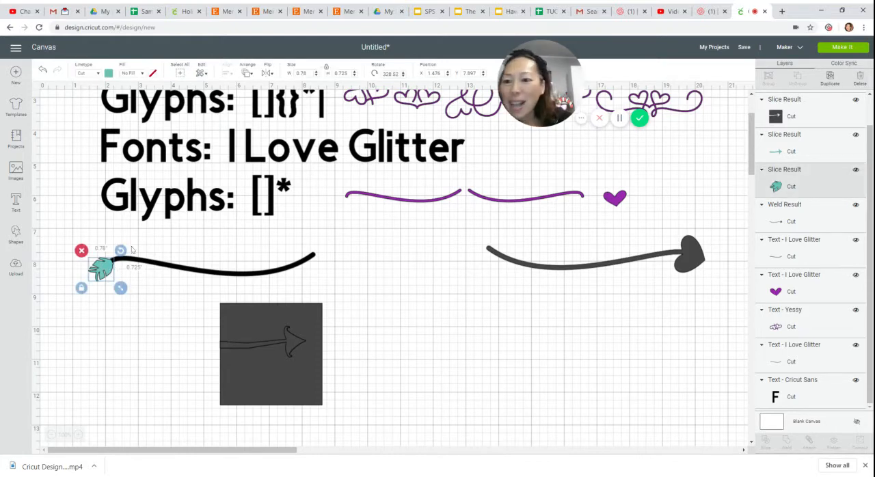
left_click_drag(124, 249, 123, 248)
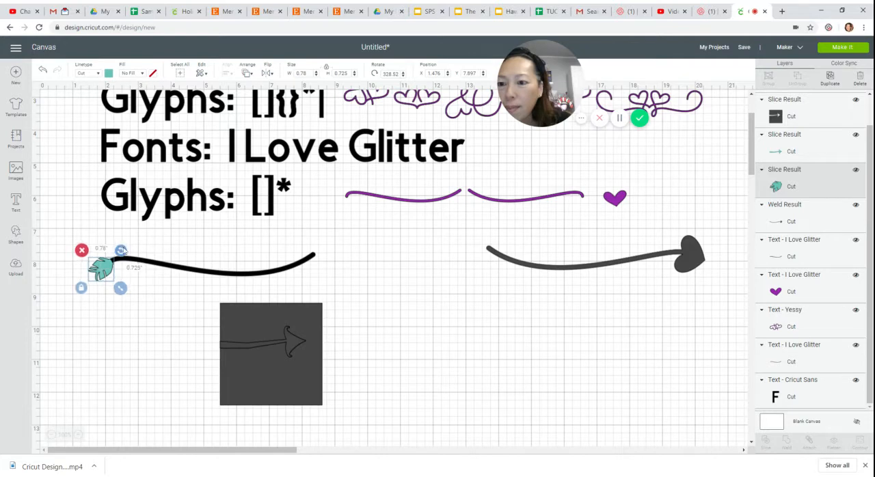
left_click_drag(123, 249, 126, 251)
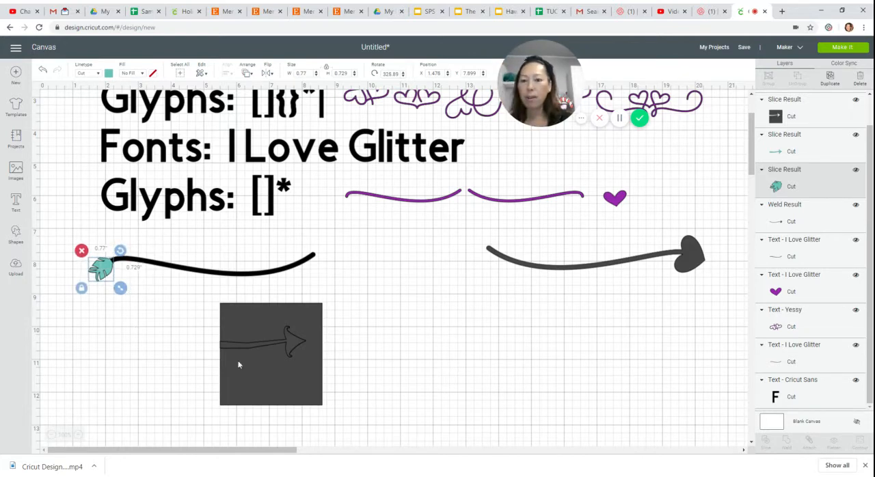
left_click_drag(182, 319, 369, 405)
key("Delete")
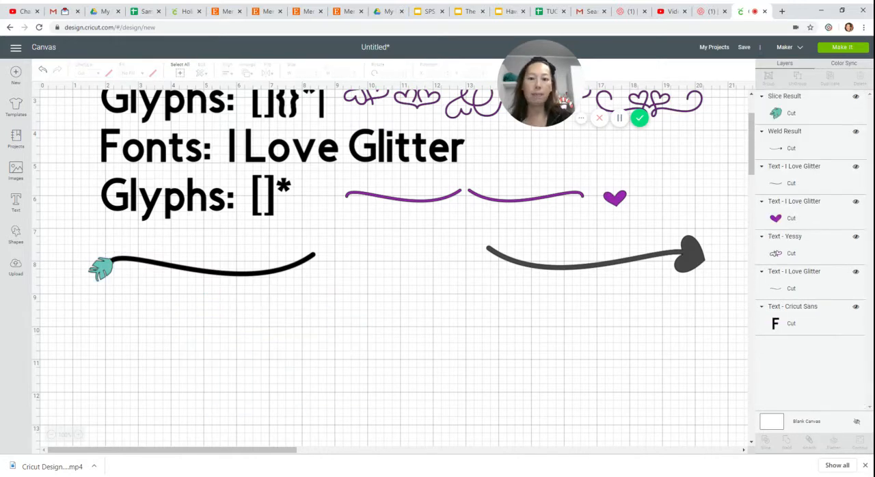
Shrink the feather to about 0.66 by 0.62 inches and move it back against the left swash's outer end.
left_click(79, 436)
left_click(79, 435)
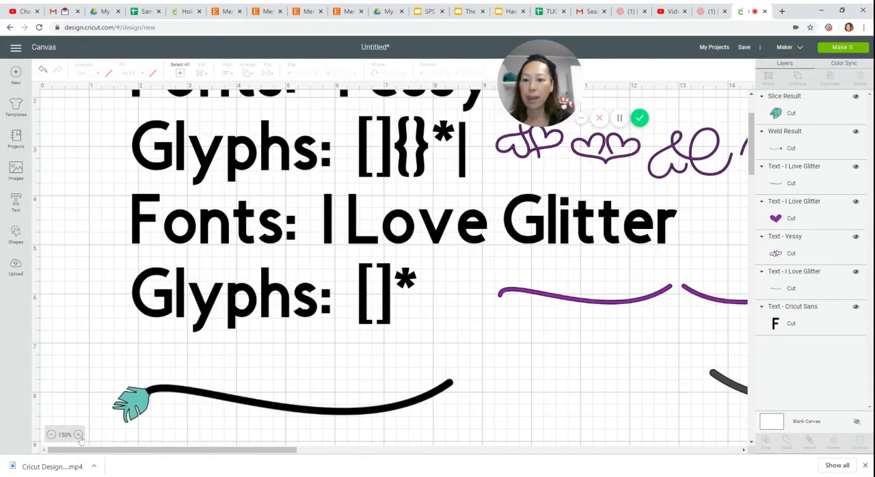
left_click(137, 413)
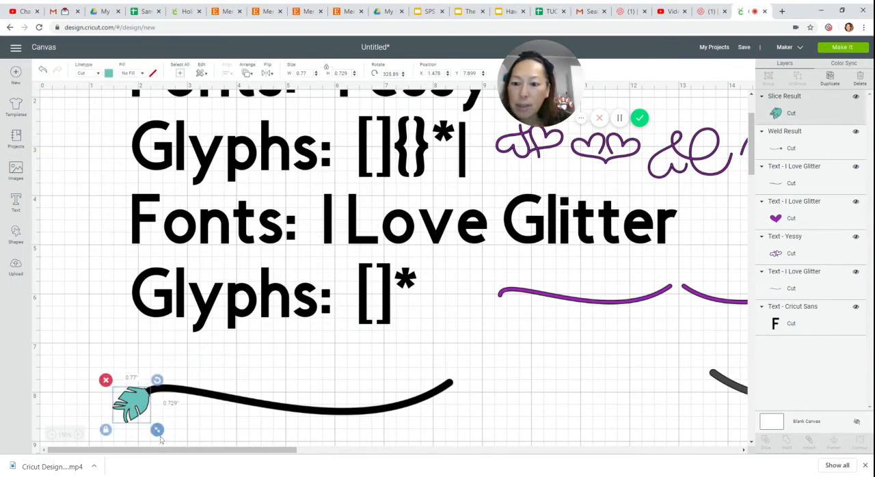
left_click_drag(158, 432, 154, 433)
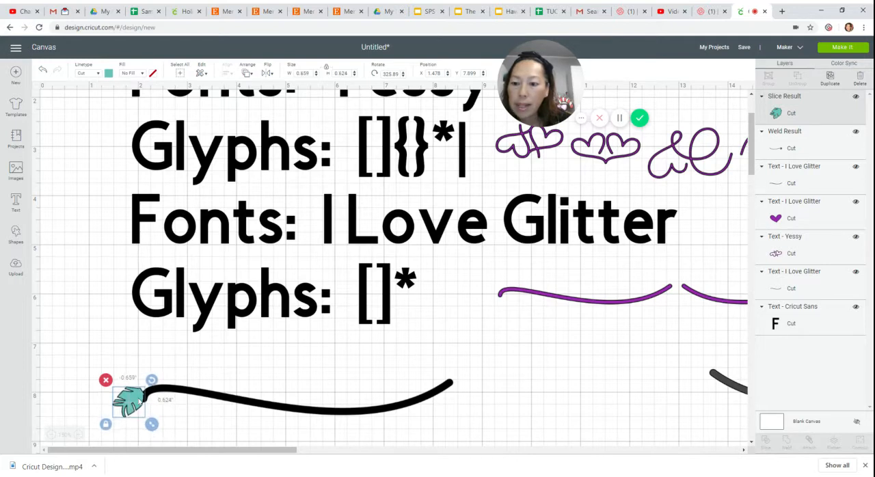
left_click_drag(138, 404, 143, 402)
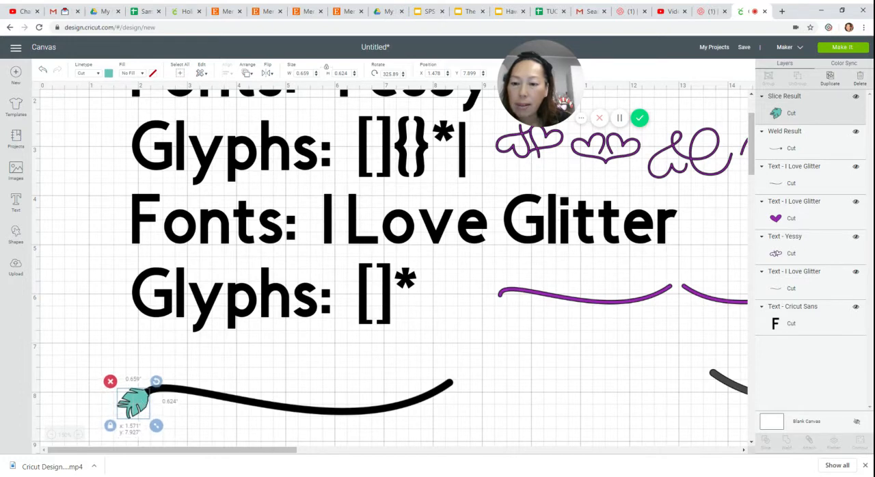
Weld the teal feather and the left swash into a single shape.
left_click(290, 429)
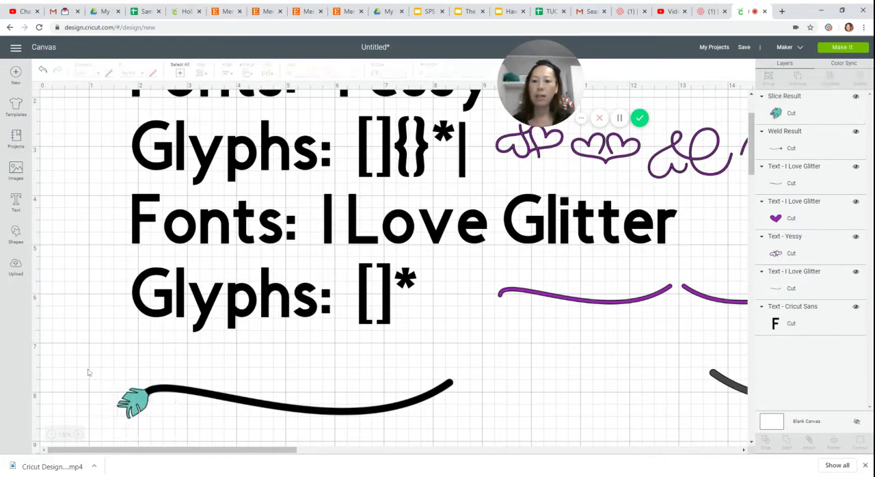
left_click_drag(87, 373, 352, 426)
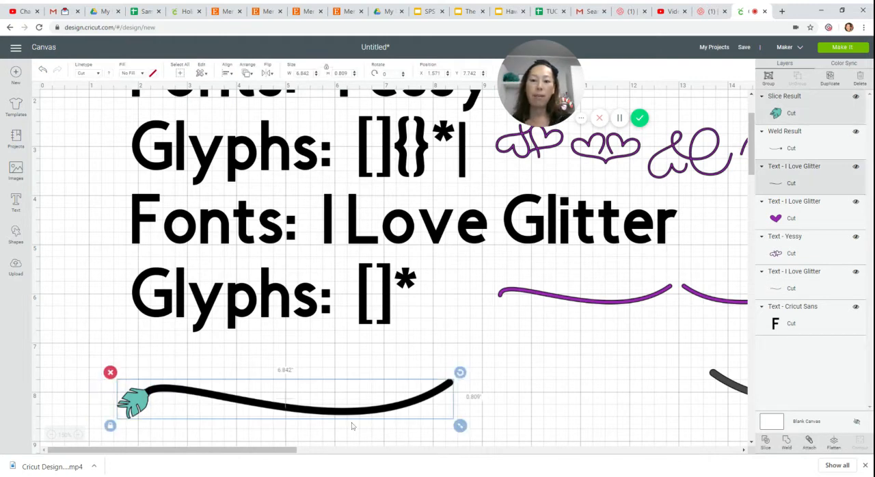
left_click(786, 441)
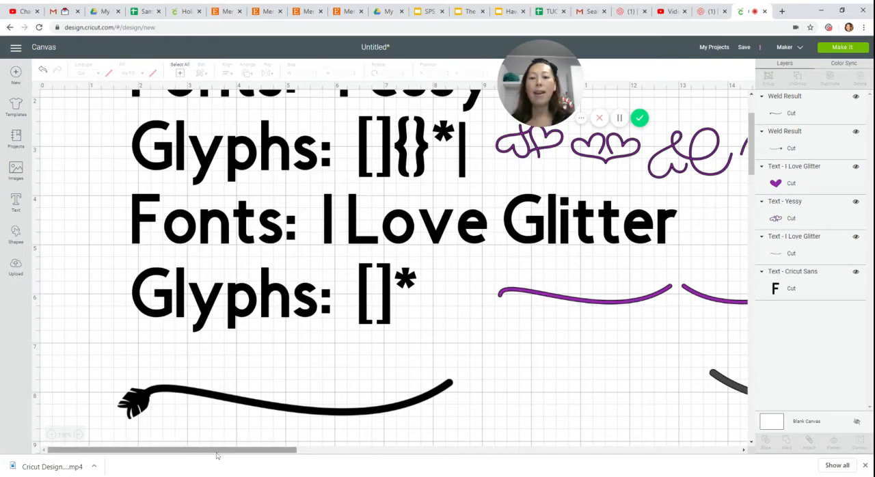
Add the letter "p" as new text in the Yessy font below the swashes.
left_click_drag(138, 449, 156, 445)
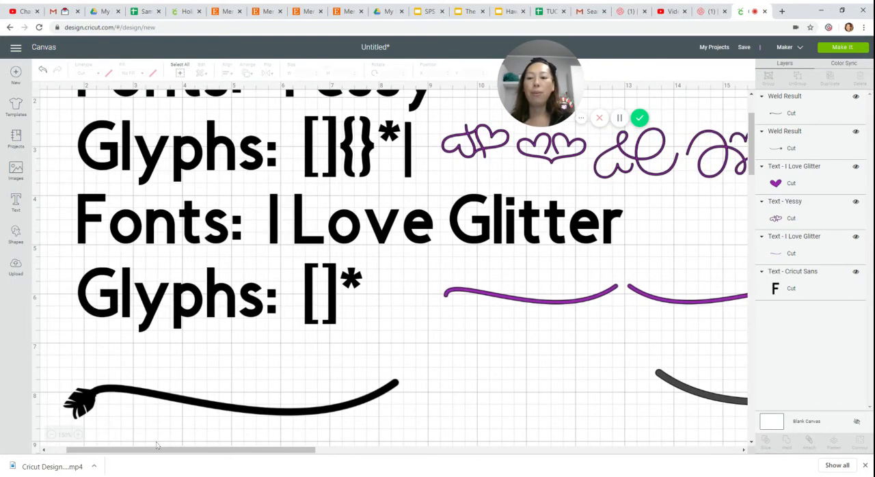
left_click(51, 435)
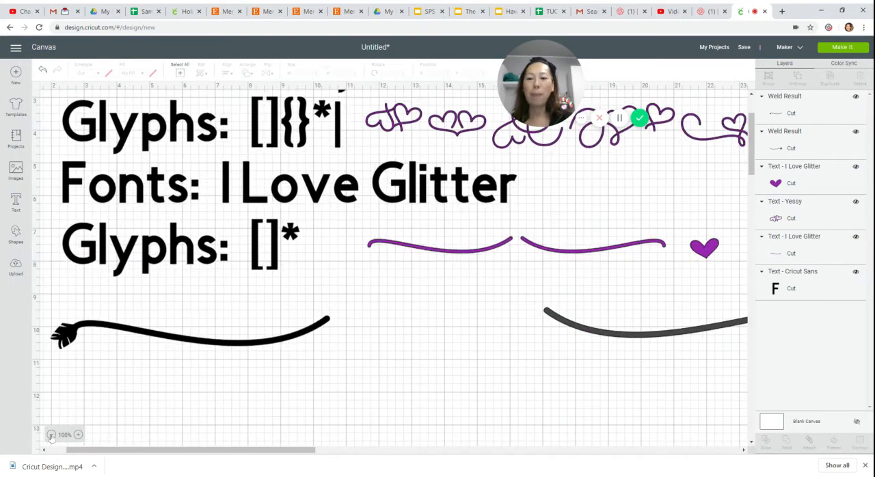
left_click(50, 435)
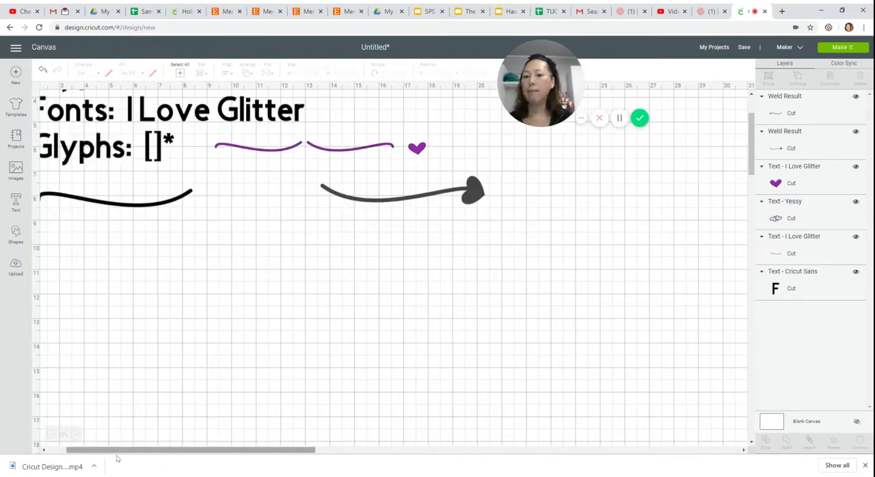
left_click_drag(104, 449, 35, 443)
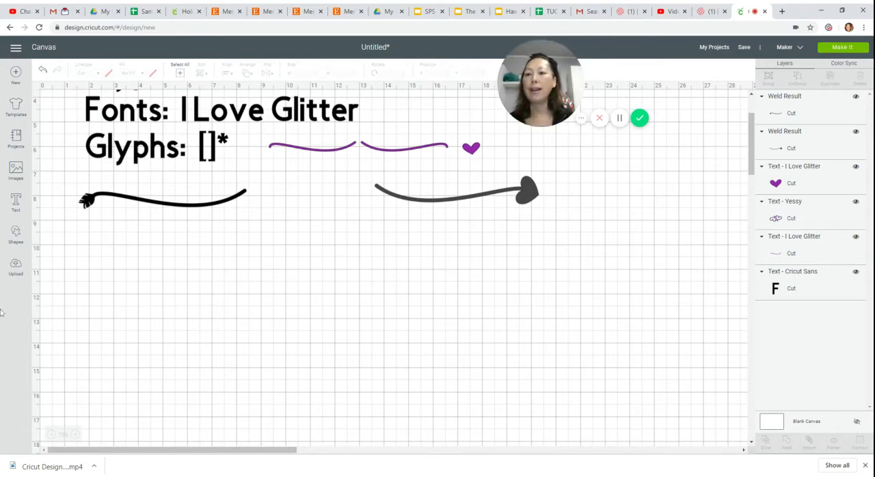
left_click(16, 202)
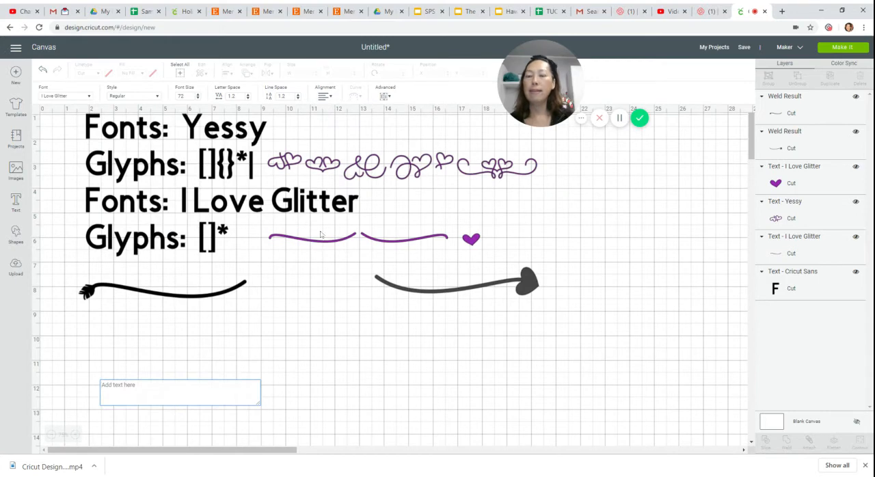
left_click(87, 96)
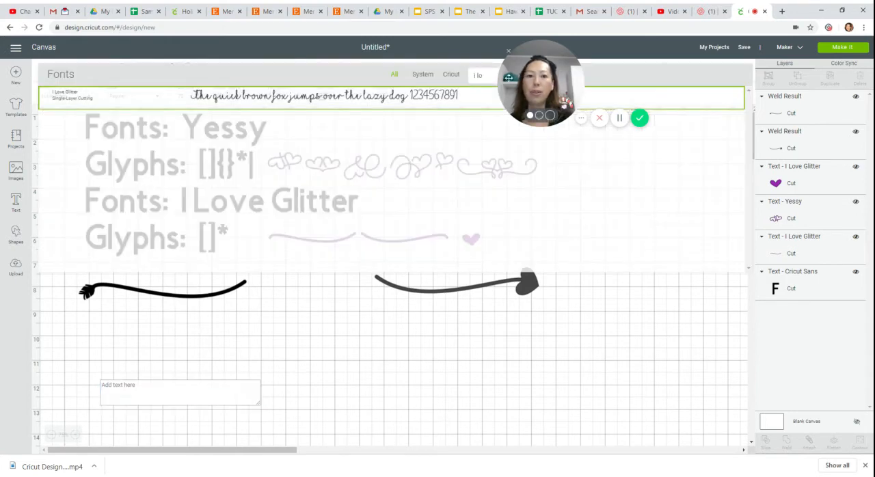
type("yes")
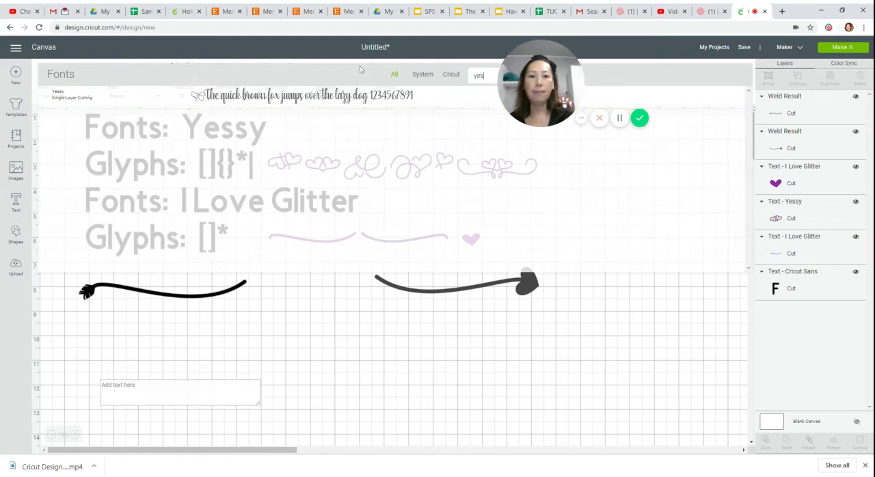
left_click(353, 96)
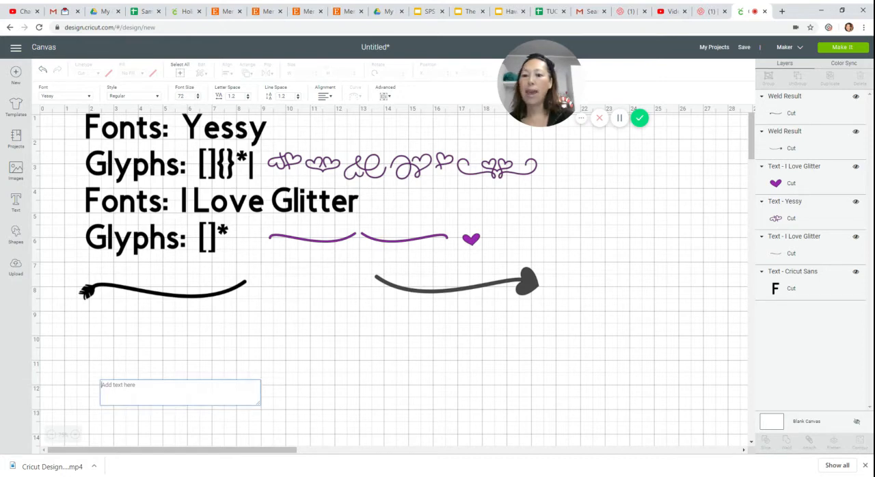
key("ctrl+v")
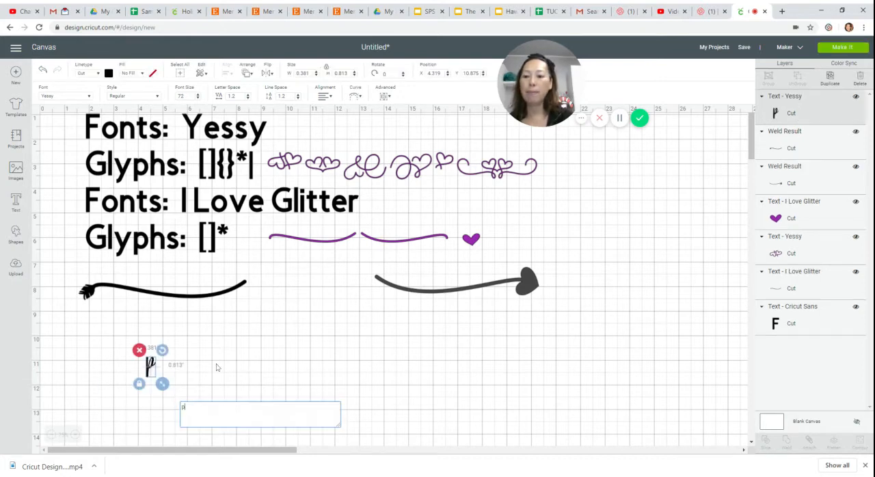
left_click(218, 367)
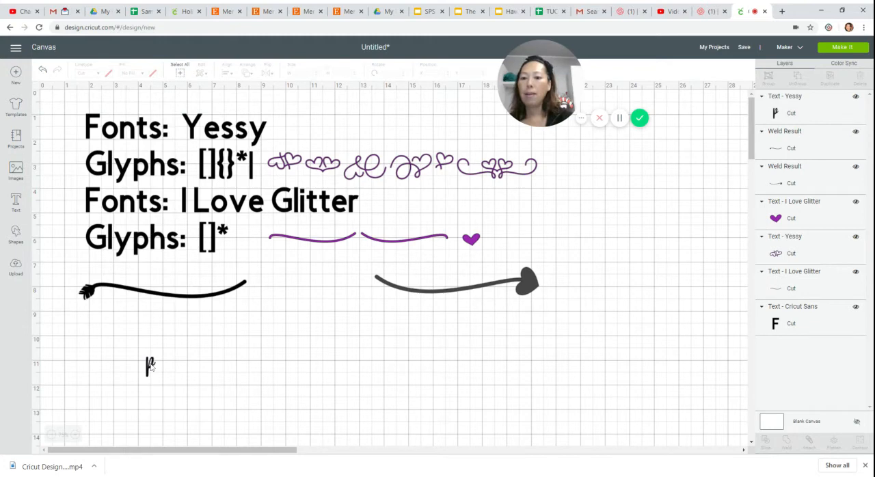
Place the "p" between the swashes, move the feathered swash against its stem, and size the letter to about 1.88 by 4.02 inches.
left_click_drag(151, 367, 273, 295)
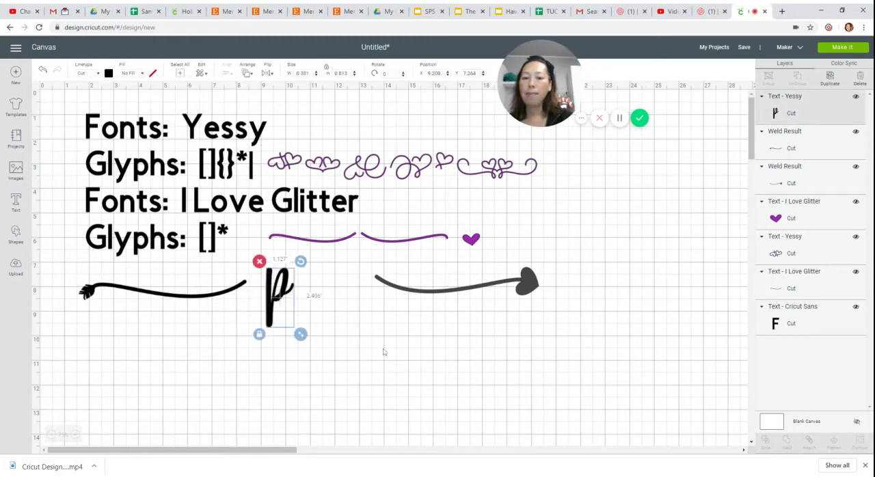
left_click_drag(301, 335, 330, 397)
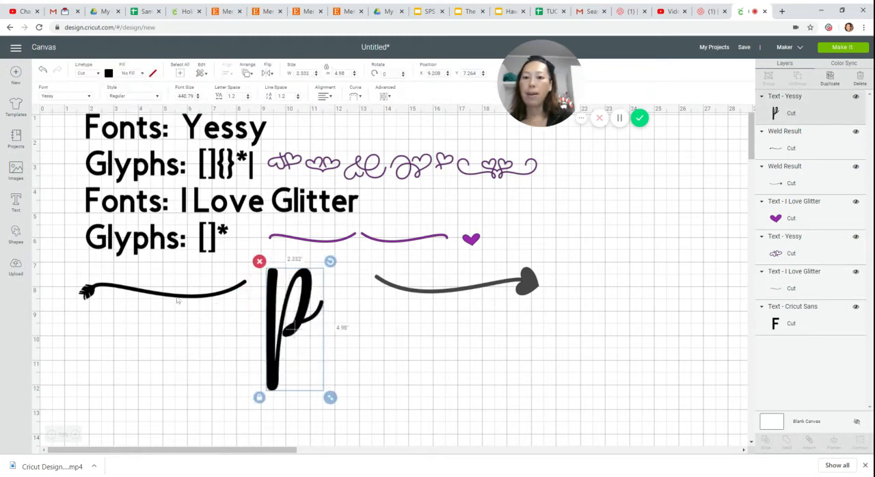
left_click_drag(177, 300, 199, 340)
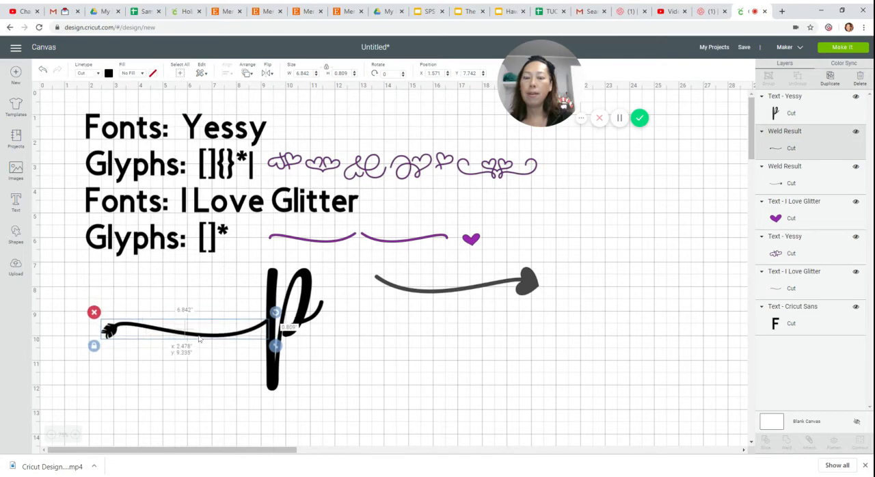
left_click(319, 307)
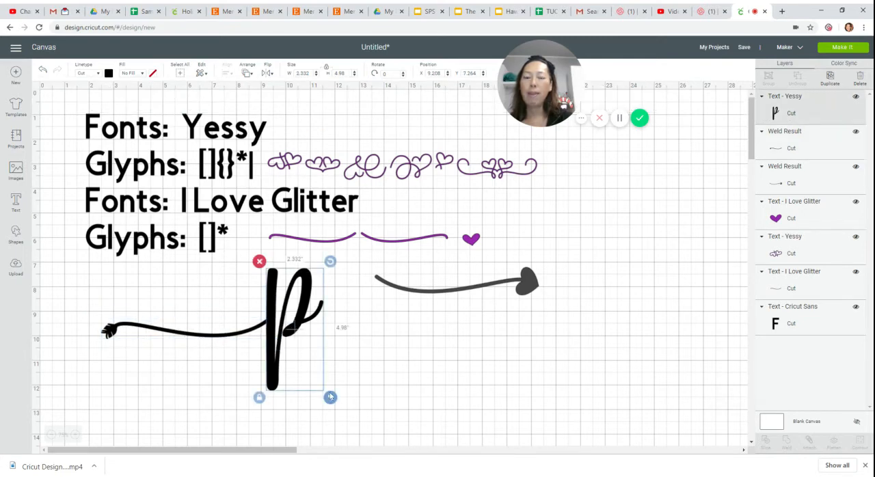
left_click_drag(330, 398, 320, 373)
Try the "p" over the feathered swash, bring the heart-tipped swash next to it, and move the letter clear of both.
left_click_drag(271, 321, 151, 346)
left_click_drag(472, 291, 387, 360)
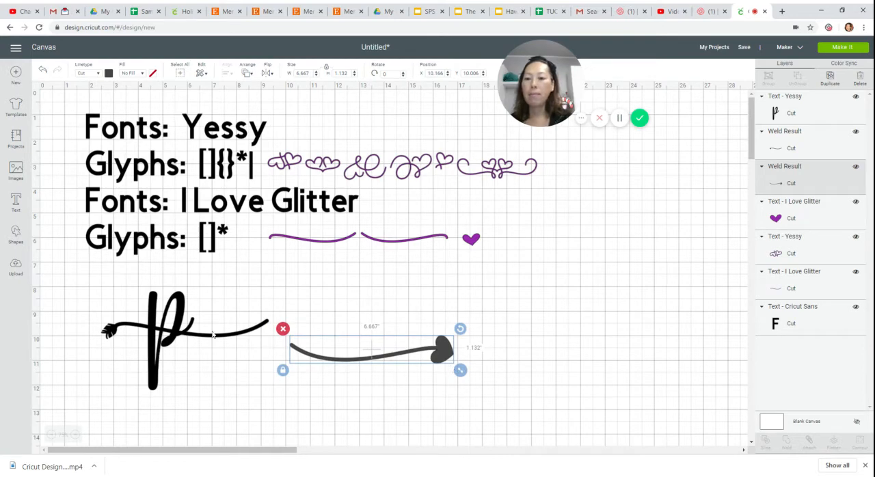
left_click_drag(154, 357, 543, 342)
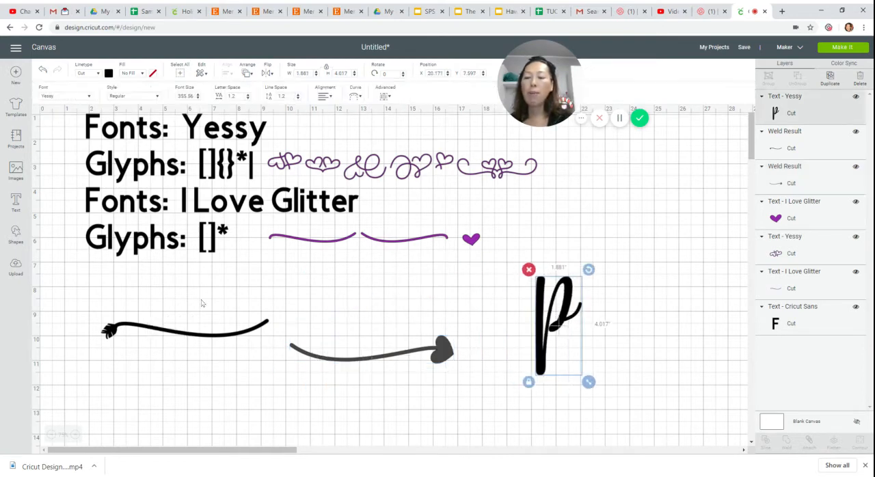
Add a square about 5.22 inches wide over the shaft of the feathered swash.
left_click(16, 234)
left_click(53, 176)
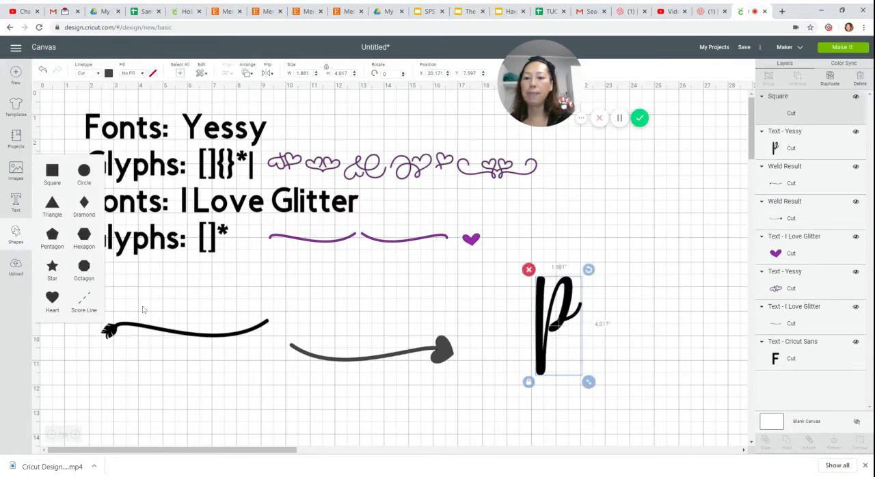
left_click_drag(163, 209, 209, 331)
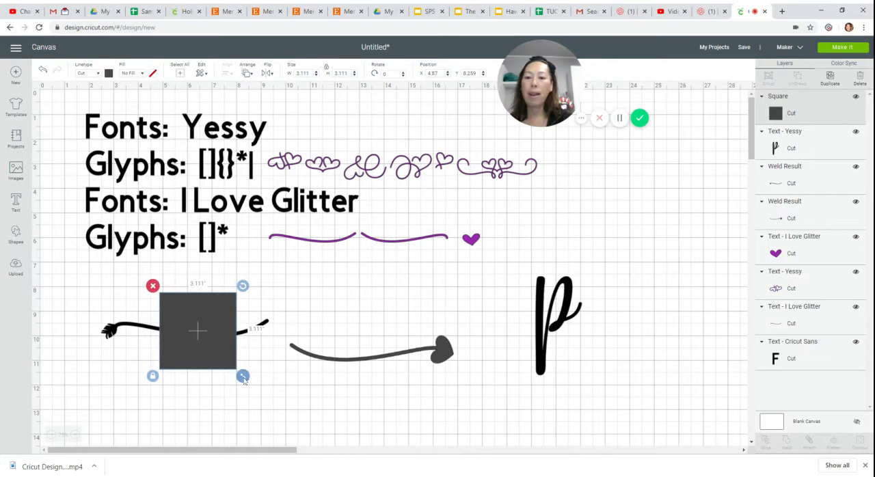
left_click_drag(243, 375, 294, 427)
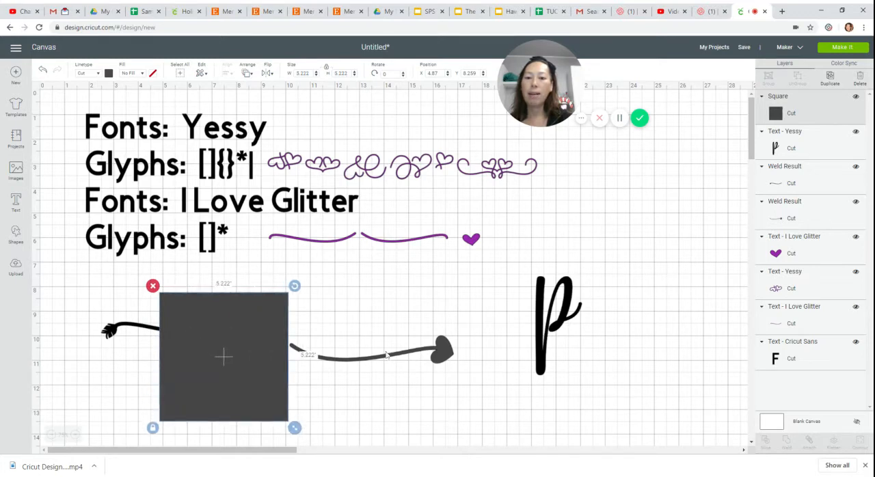
Align the heart-tipped swash just beneath the feathered one and cover both shafts with the square, leaving the feather and heart ends uncovered.
left_click_drag(390, 356, 210, 359)
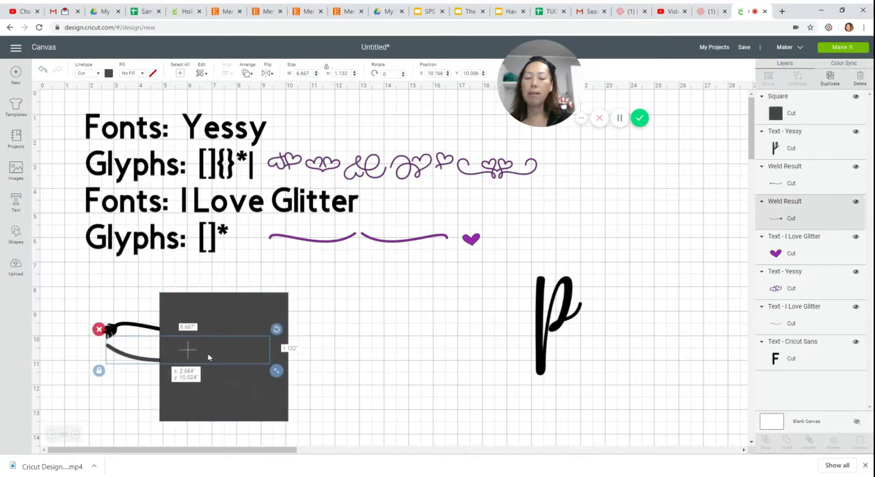
left_click_drag(239, 299, 443, 321)
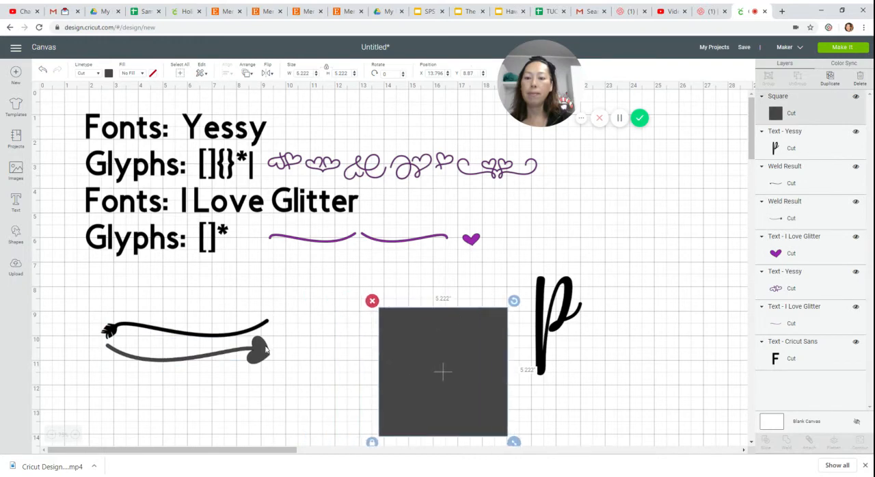
left_click_drag(266, 348, 292, 335)
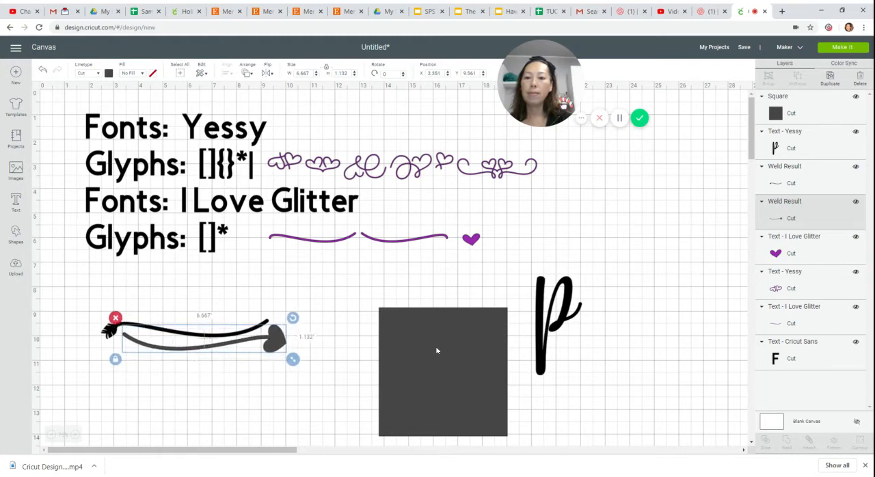
left_click_drag(439, 354, 191, 333)
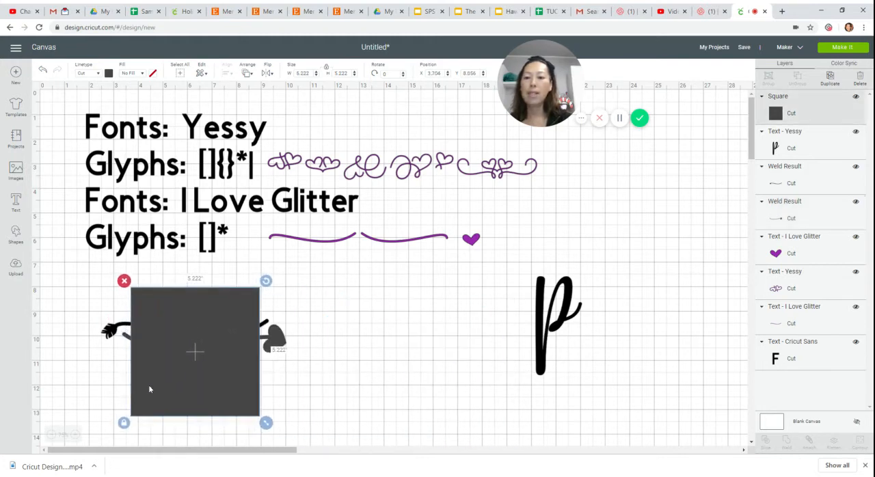
Shift the heart-tipped swash outward, slice it with the square, and place the heart piece against the end stroke of the "p".
left_click_drag(284, 338, 313, 356)
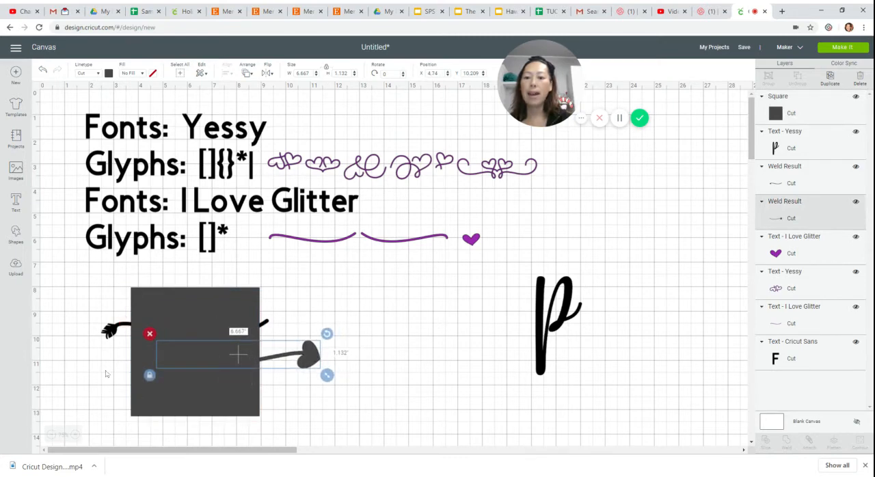
left_click_drag(97, 363, 319, 374)
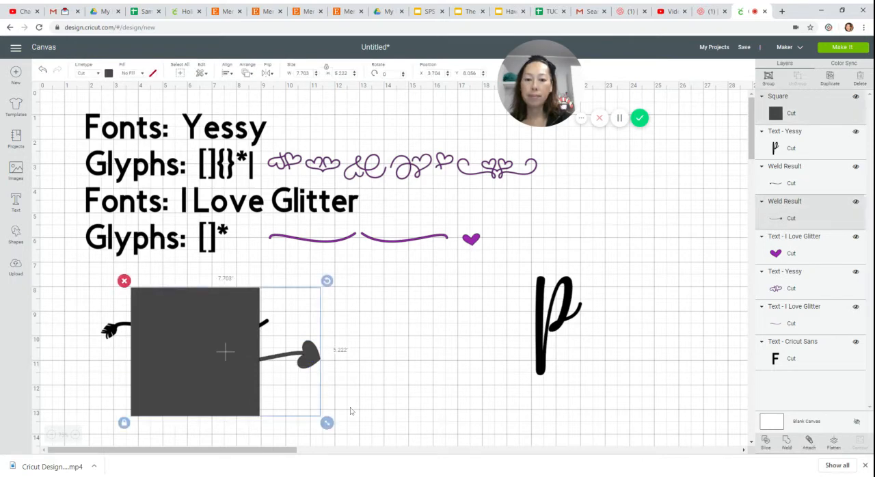
left_click(769, 443)
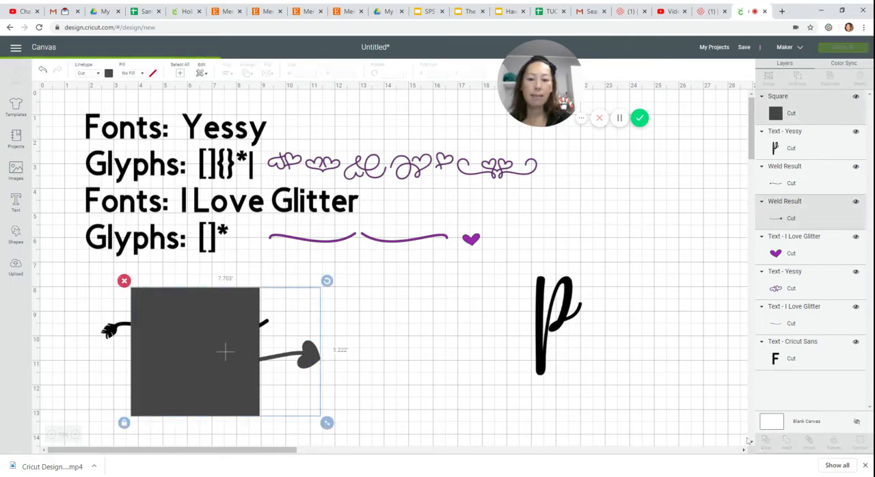
left_click_drag(318, 357, 638, 305)
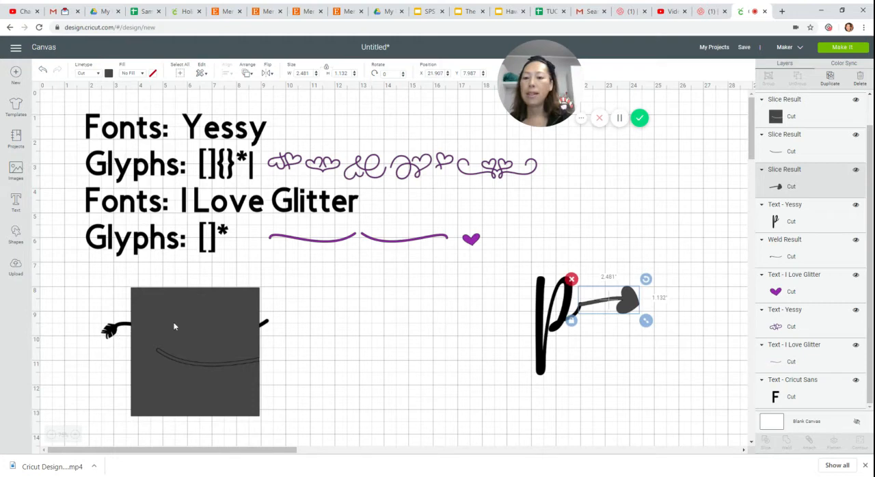
Move the square over the inner part of the feathered swash and slice the two shapes.
left_click_drag(195, 326, 236, 342)
left_click_drag(65, 311, 211, 336)
left_click(769, 441)
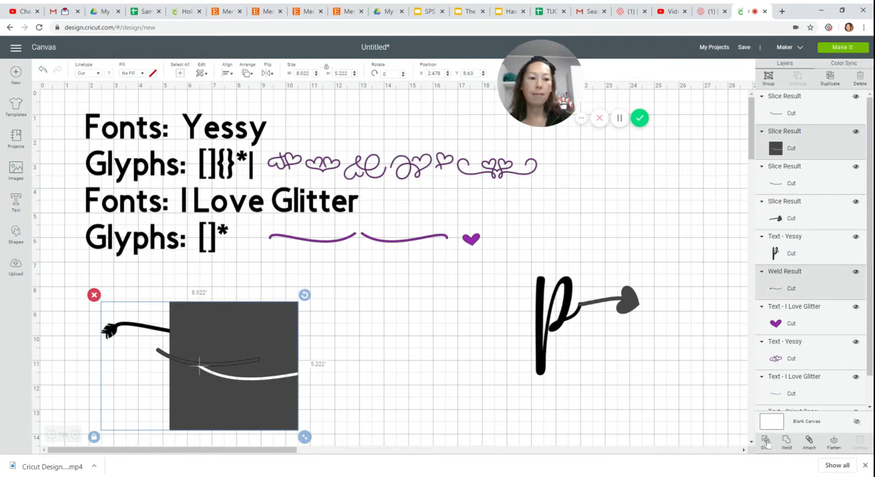
Place the feather piece against the stem of the "p" and weld the letter with its feather and heart ends.
left_click_drag(139, 326, 519, 294)
left_click(518, 342)
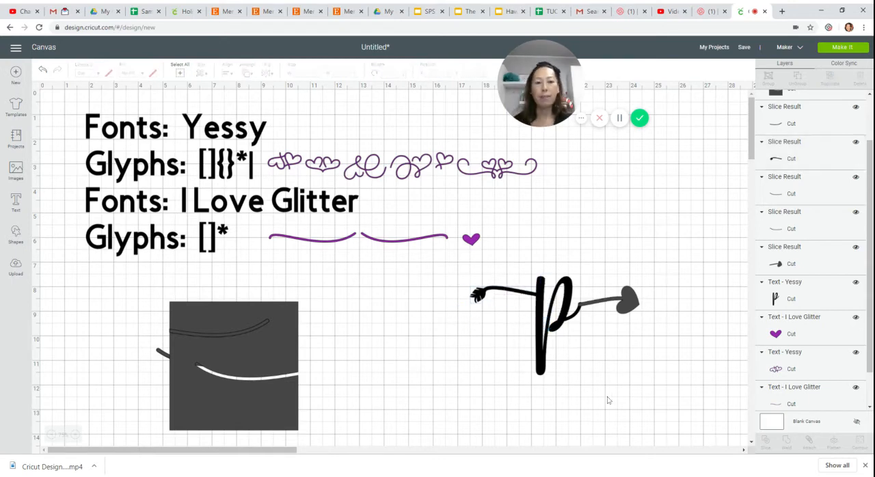
left_click_drag(443, 285, 716, 366)
left_click(787, 441)
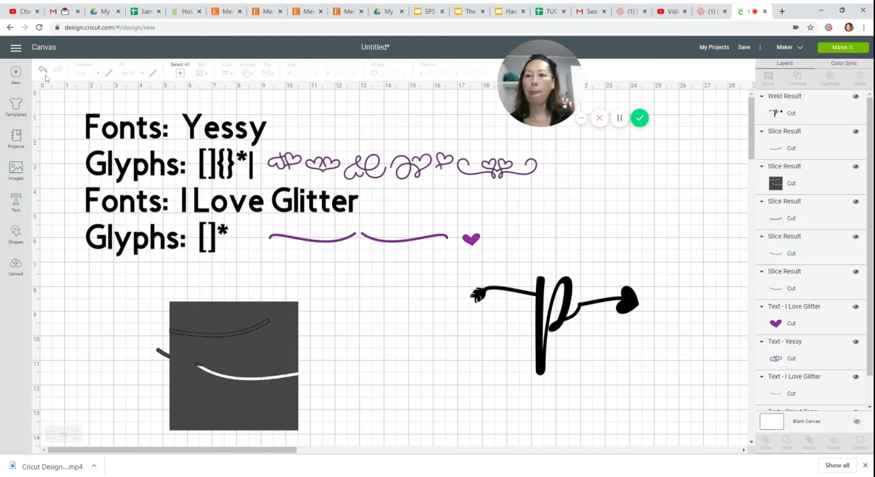
Add a "K" with a looped heart swash in the Yessy font, enlarged to about 5.6 by 3.3 inches, between the square and the "p".
left_click(16, 201)
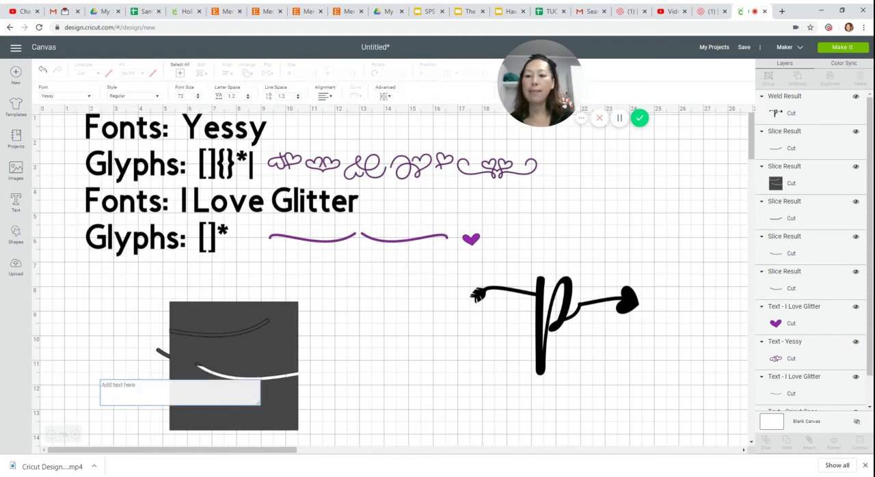
type("K")
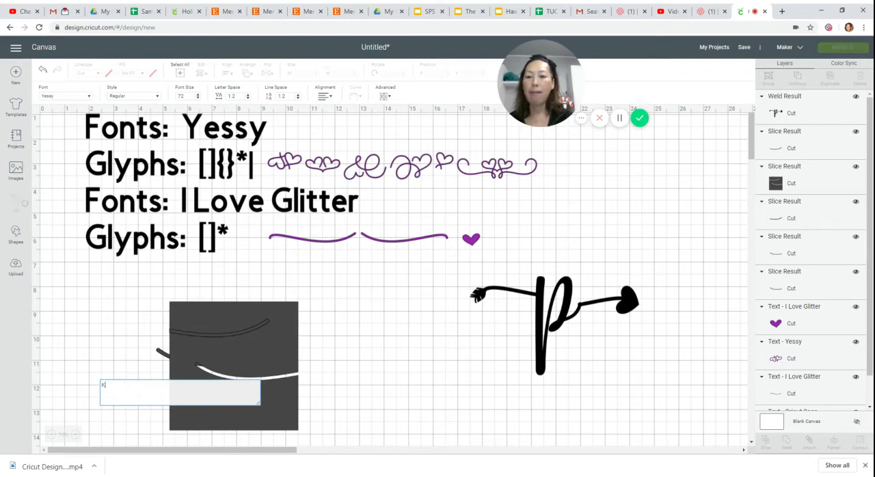
left_click_drag(173, 374, 543, 428)
left_click_drag(507, 389, 453, 372)
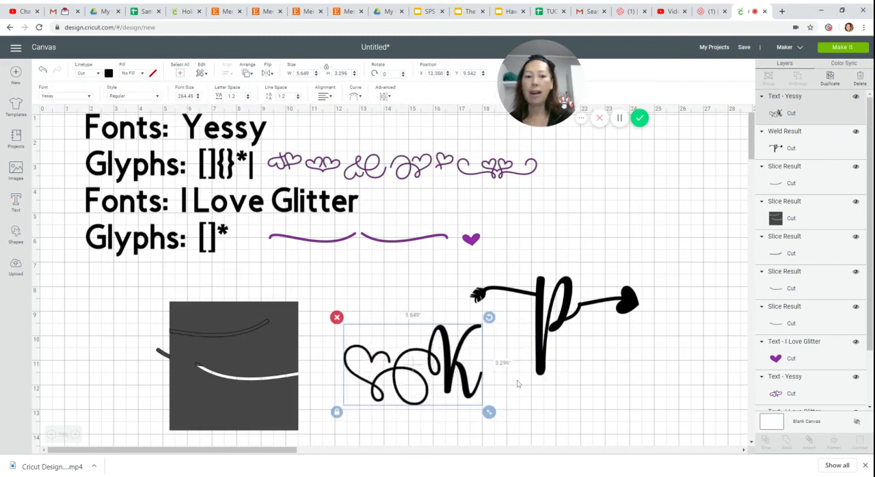
Place the purple heart glyph against the end stroke of the "K" and move the welded "p" up and away from it.
left_click(476, 238)
left_click_drag(477, 237, 529, 392)
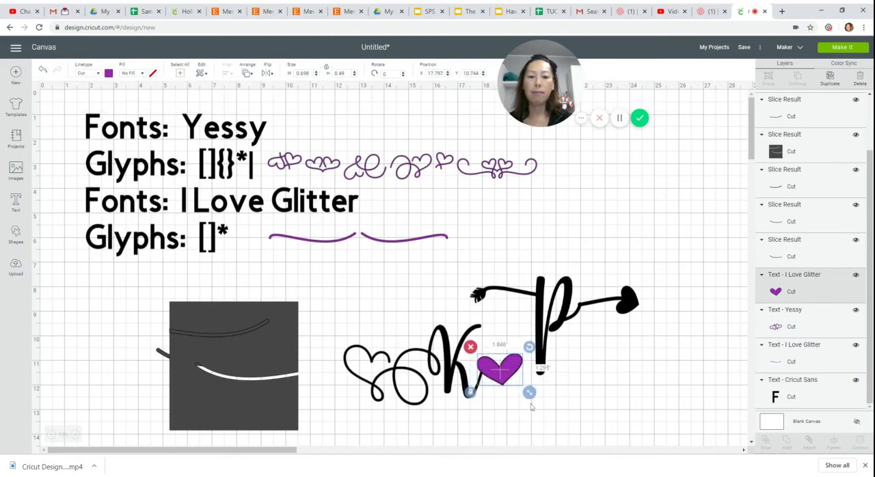
left_click(334, 400)
left_click_drag(335, 313, 385, 373)
left_click(440, 426)
left_click(699, 369)
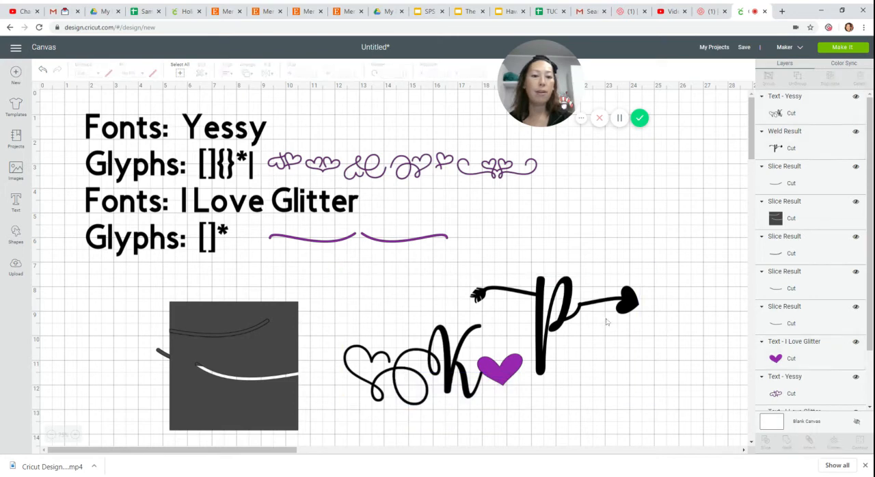
left_click_drag(542, 375, 604, 303)
Weld the "K" with the purple heart and place the joined design beneath the "p".
left_click_drag(567, 373, 395, 374)
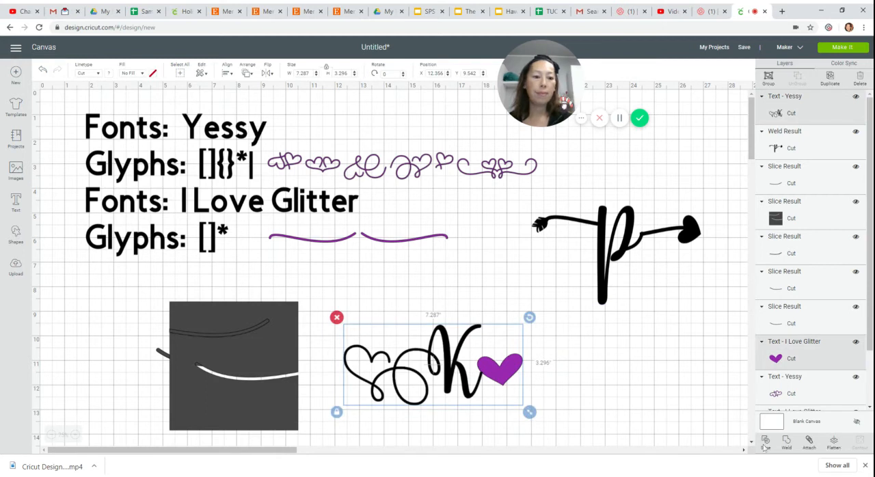
left_click(786, 442)
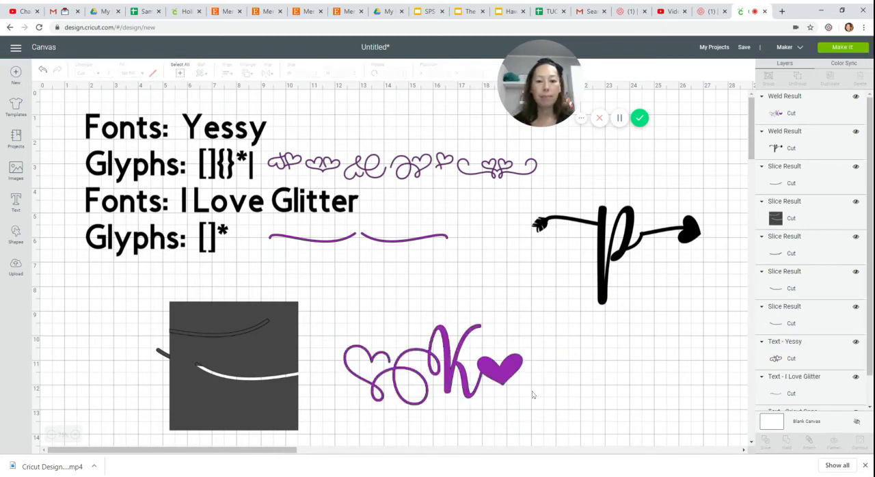
left_click_drag(517, 383, 648, 364)
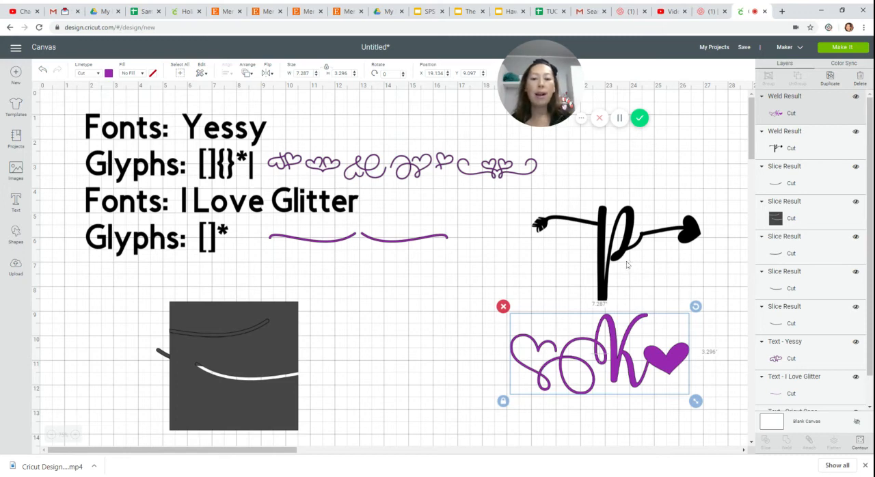
Delete the dark square and the leftover sliced swash pieces from the canvas.
left_click_drag(135, 312, 287, 395)
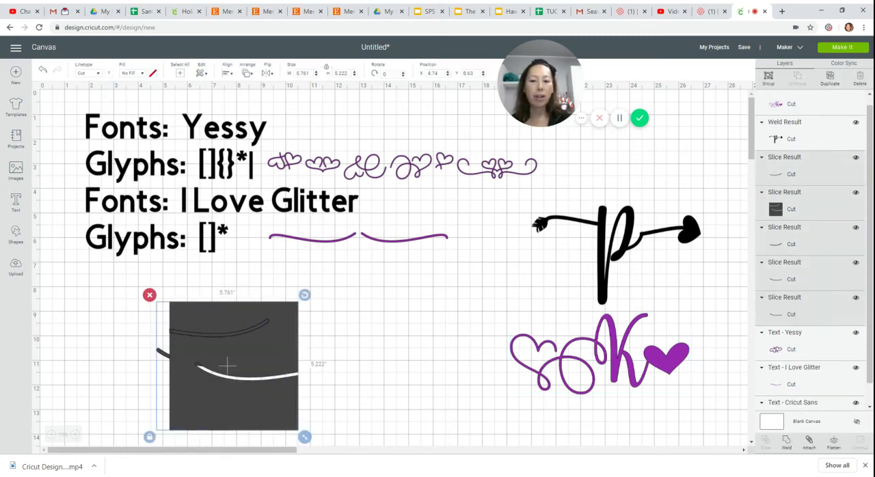
key("Delete")
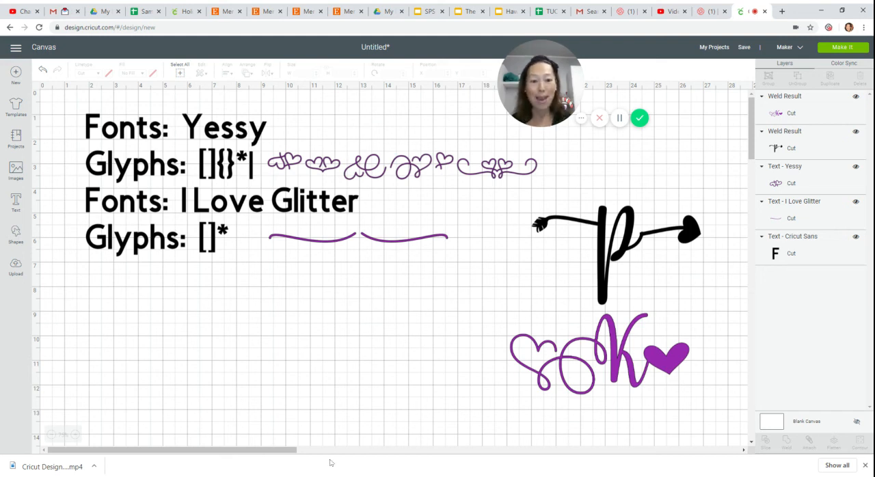
left_click_drag(462, 343, 674, 393)
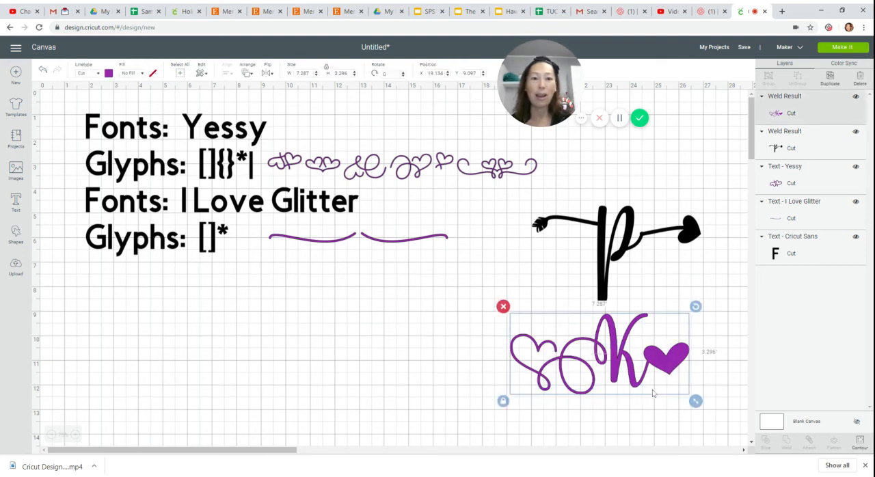
left_click(431, 356)
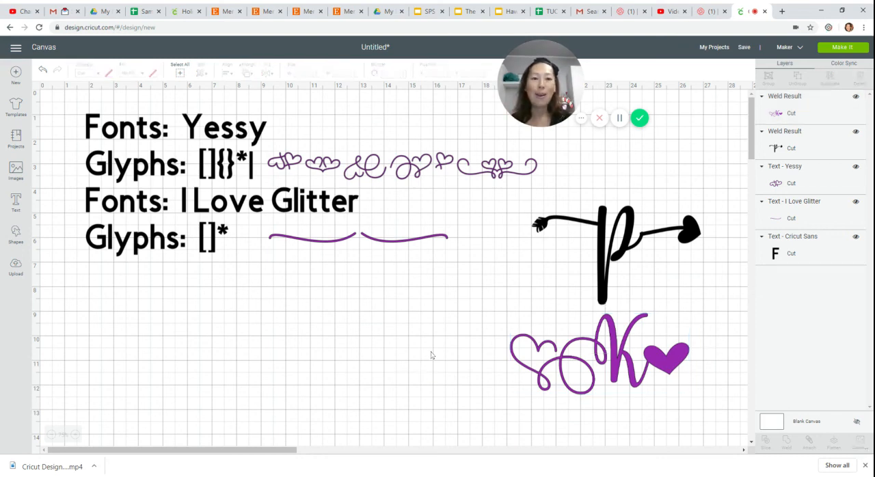